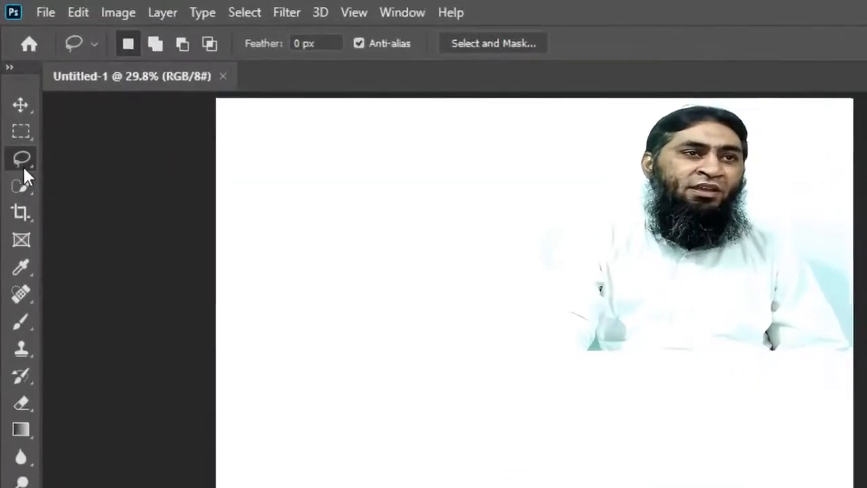
Draw a freehand animal-like outline across the blank canvas with the Lasso tool, and deselect it.
{"action": "left_click", "coordinate": [18, 128]}
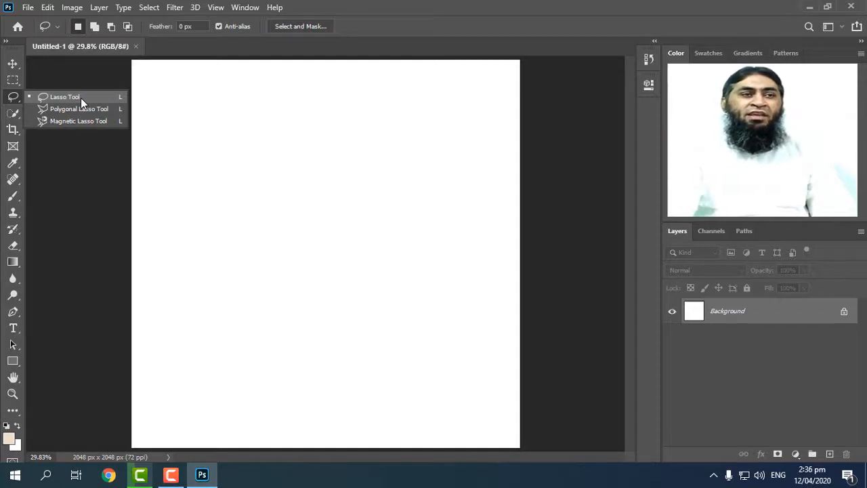
{"action": "left_click", "coordinate": [81, 98]}
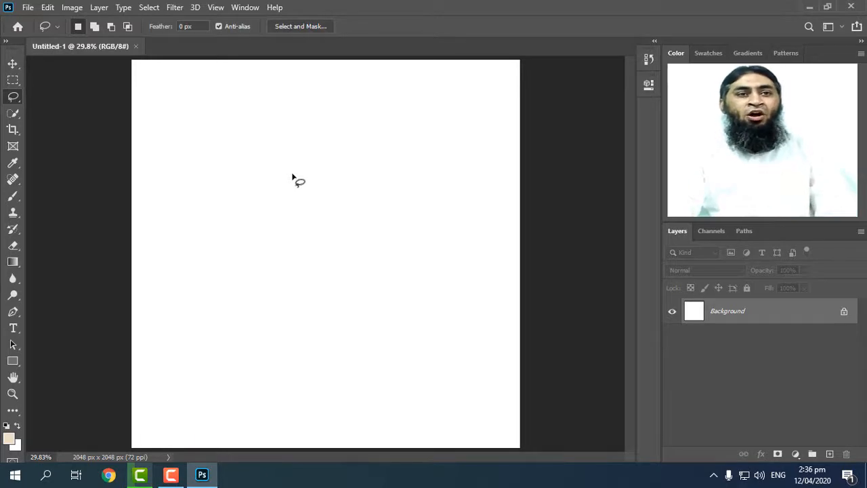
{"action": "mouse_move", "coordinate": [292, 174]}
{"action": "left_mouse_down"}
{"action": "mouse_move", "coordinate": [353, 138]}
{"action": "mouse_move", "coordinate": [389, 160]}
{"action": "mouse_move", "coordinate": [399, 216]}
{"action": "mouse_move", "coordinate": [432, 246]}
{"action": "mouse_move", "coordinate": [437, 266]}
{"action": "mouse_move", "coordinate": [427, 281]}
{"action": "mouse_move", "coordinate": [395, 288]}
{"action": "mouse_move", "coordinate": [349, 275]}
{"action": "mouse_move", "coordinate": [337, 285]}
{"action": "mouse_move", "coordinate": [336, 328]}
{"action": "mouse_move", "coordinate": [311, 340]}
{"action": "mouse_move", "coordinate": [279, 292]}
{"action": "mouse_move", "coordinate": [273, 339]}
{"action": "mouse_move", "coordinate": [252, 352]}
{"action": "mouse_move", "coordinate": [230, 335]}
{"action": "mouse_move", "coordinate": [214, 299]}
{"action": "mouse_move", "coordinate": [189, 303]}
{"action": "mouse_move", "coordinate": [161, 289]}
{"action": "mouse_move", "coordinate": [159, 211]}
{"action": "mouse_move", "coordinate": [182, 182]}
{"action": "mouse_move", "coordinate": [212, 169]}
{"action": "mouse_move", "coordinate": [292, 175]}
{"action": "left_mouse_up"}
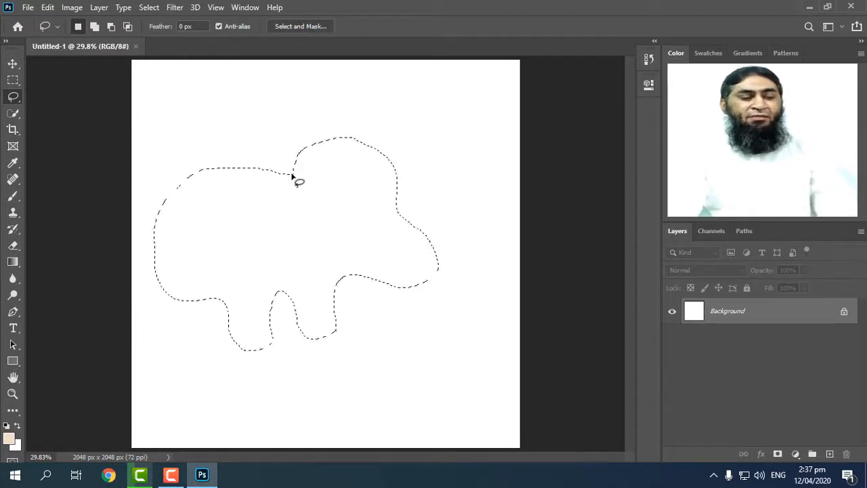
{"action": "key", "text": "ctrl+d"}
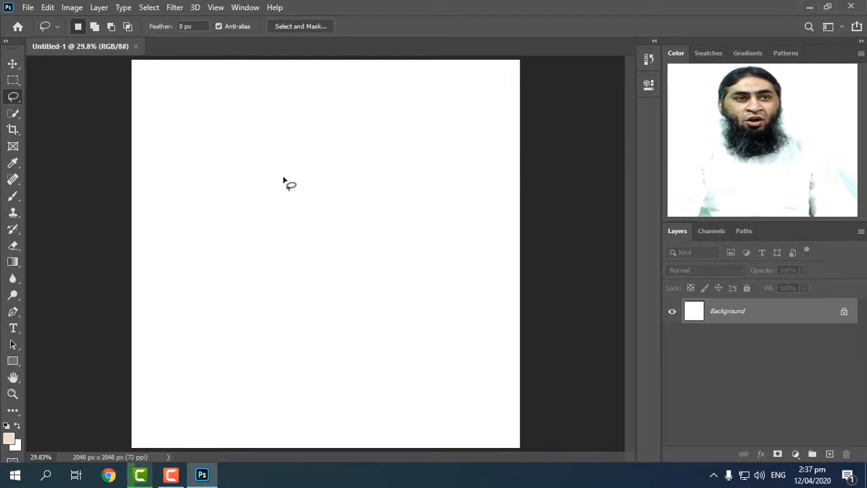
Draw a short open arc and a large rounded loop as separate freehand Lasso selections, clearing each one.
{"action": "mouse_move", "coordinate": [283, 178]}
{"action": "left_mouse_down"}
{"action": "mouse_move", "coordinate": [309, 146]}
{"action": "mouse_move", "coordinate": [377, 147]}
{"action": "left_mouse_up"}
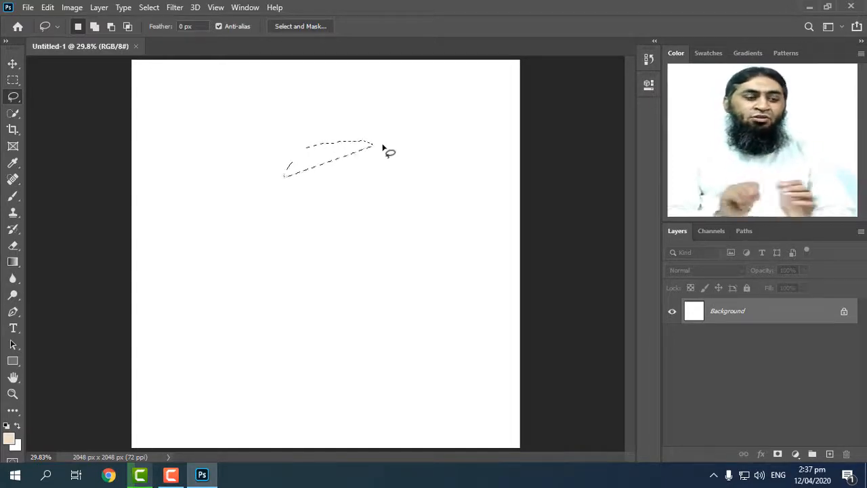
{"action": "key", "text": "ctrl+d"}
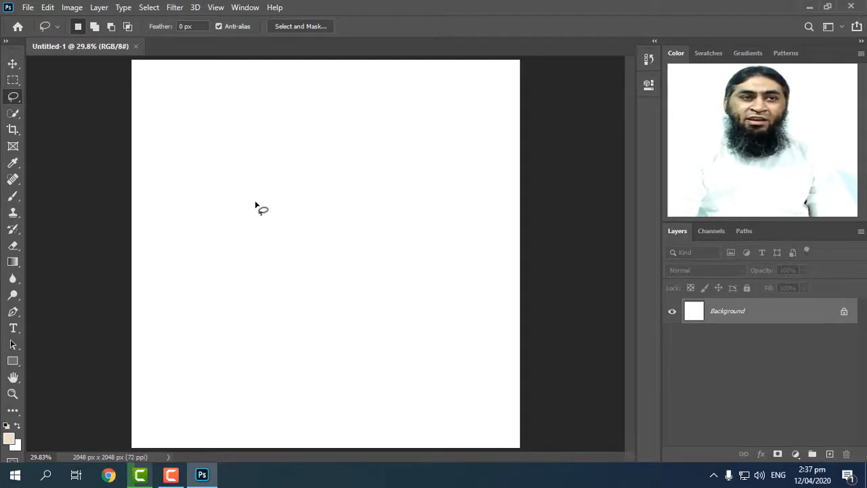
{"action": "mouse_move", "coordinate": [255, 203]}
{"action": "left_mouse_down"}
{"action": "mouse_move", "coordinate": [305, 155]}
{"action": "mouse_move", "coordinate": [356, 156]}
{"action": "mouse_move", "coordinate": [397, 176]}
{"action": "mouse_move", "coordinate": [416, 193]}
{"action": "mouse_move", "coordinate": [433, 245]}
{"action": "mouse_move", "coordinate": [433, 304]}
{"action": "mouse_move", "coordinate": [421, 334]}
{"action": "mouse_move", "coordinate": [379, 350]}
{"action": "mouse_move", "coordinate": [309, 358]}
{"action": "mouse_move", "coordinate": [247, 332]}
{"action": "mouse_move", "coordinate": [235, 279]}
{"action": "mouse_move", "coordinate": [258, 205]}
{"action": "left_mouse_up"}
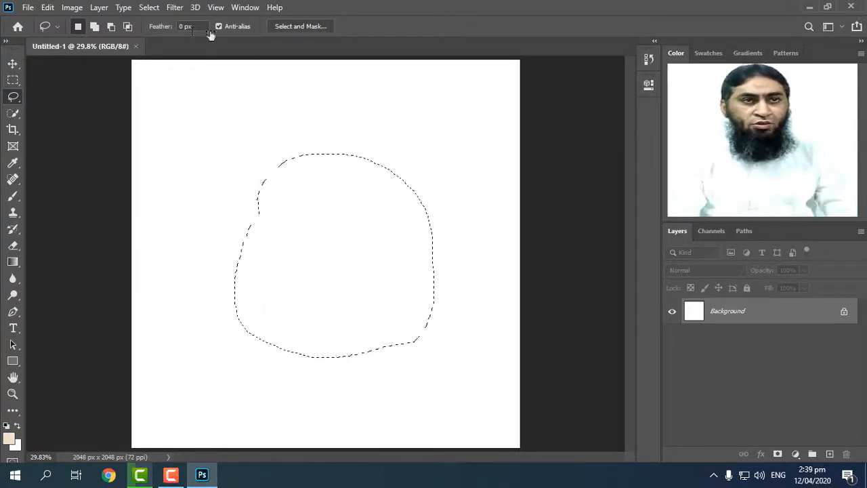
{"action": "left_click", "coordinate": [252, 182]}
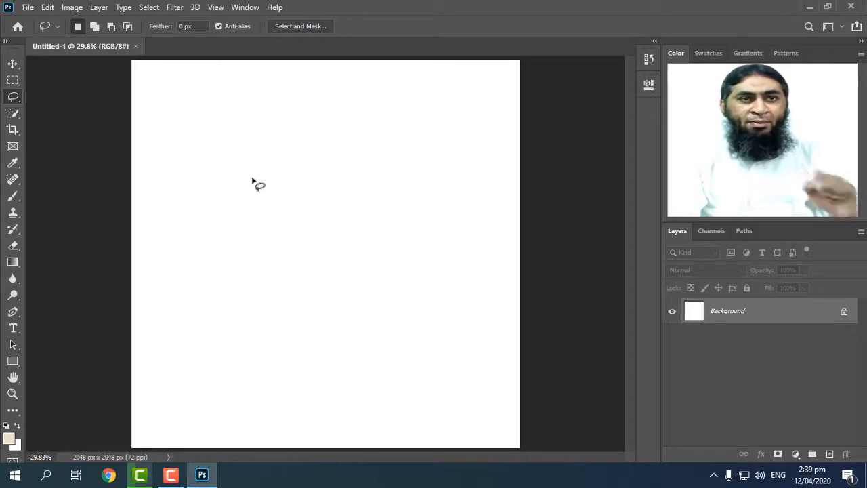
Outline a closed, irregular straight-edged shape on the blank canvas with the Polygonal Lasso tool, and deselect it.
{"action": "right_click", "coordinate": [10, 98]}
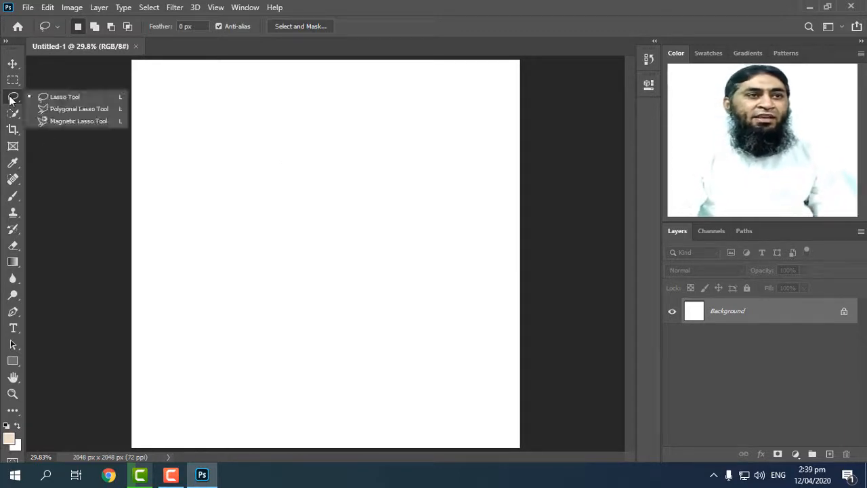
{"action": "left_click", "coordinate": [85, 113]}
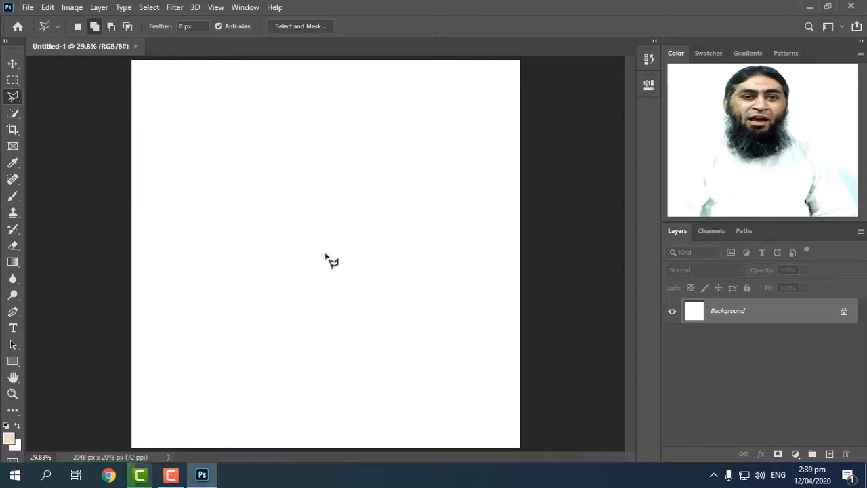
{"action": "left_click", "coordinate": [257, 241]}
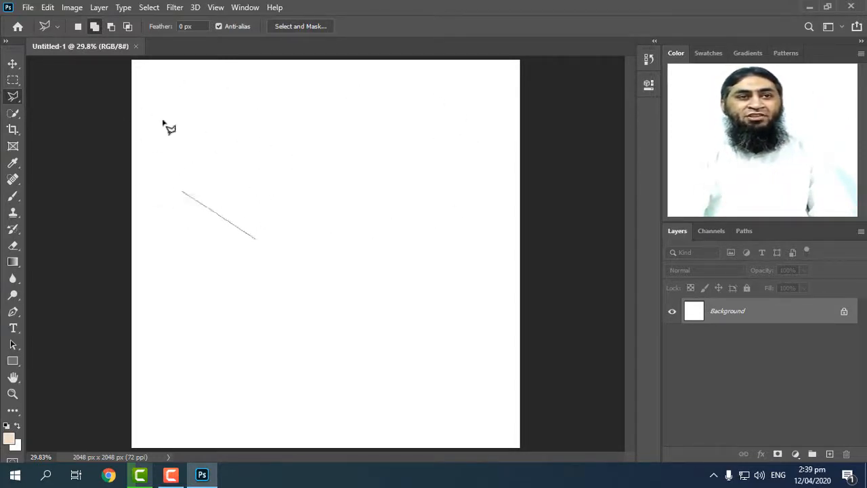
{"action": "left_click", "coordinate": [264, 106]}
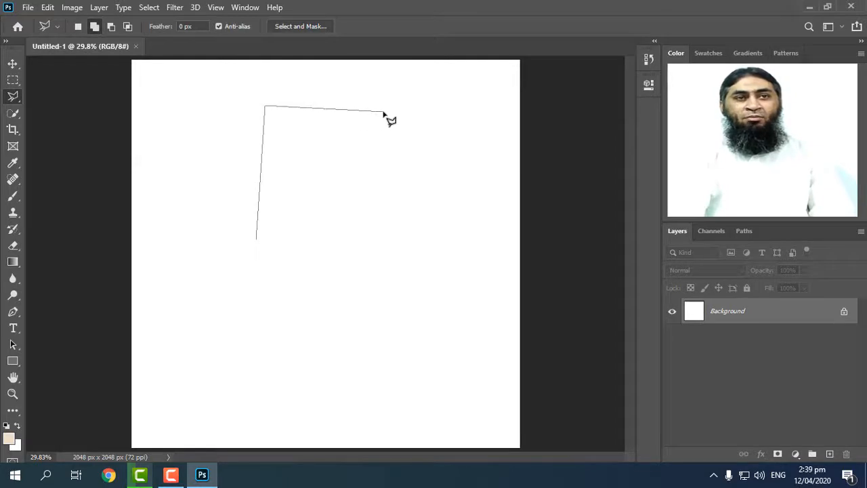
{"action": "left_click", "coordinate": [408, 107]}
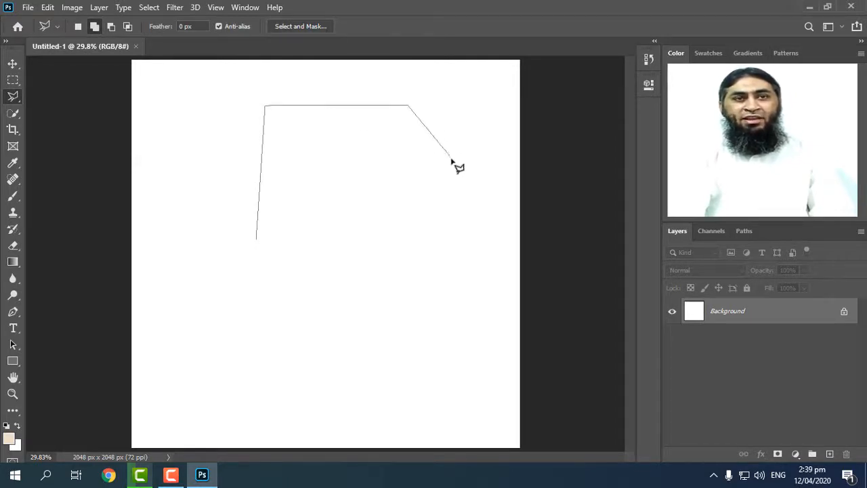
{"action": "left_click", "coordinate": [452, 160]}
{"action": "left_click", "coordinate": [437, 213]}
{"action": "left_click", "coordinate": [487, 242]}
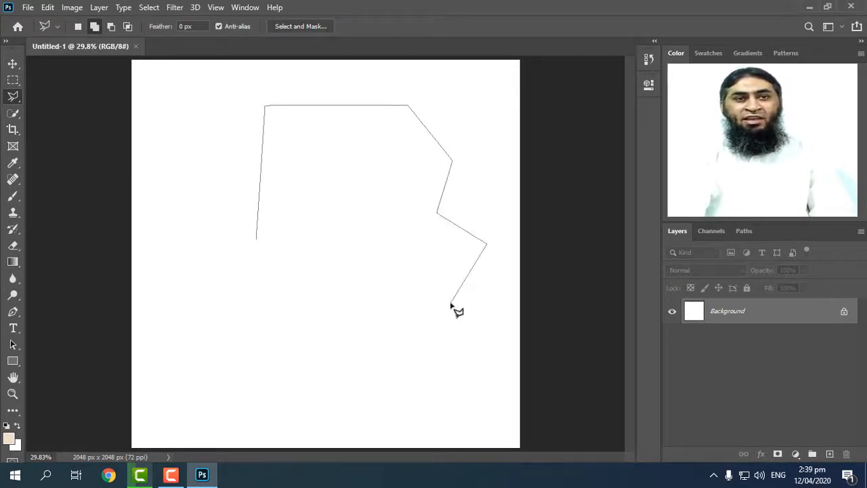
{"action": "left_click", "coordinate": [451, 302]}
{"action": "left_click", "coordinate": [305, 229]}
{"action": "left_click", "coordinate": [298, 314]}
{"action": "left_click", "coordinate": [398, 340]}
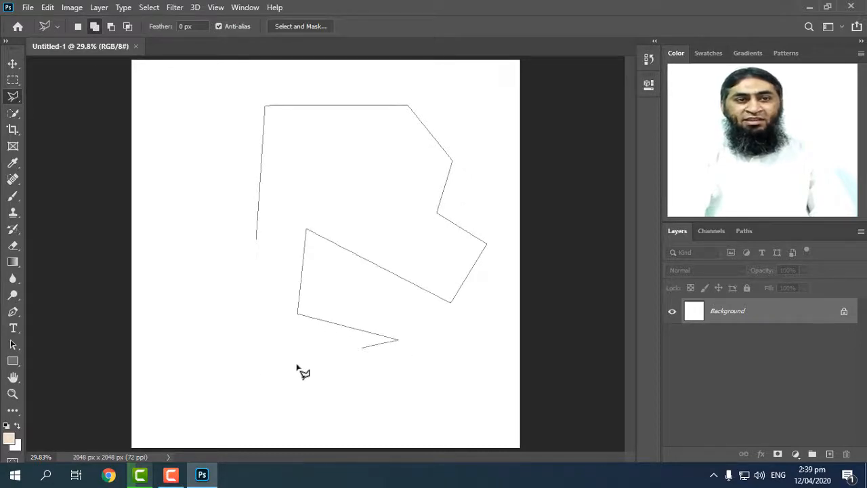
{"action": "left_click", "coordinate": [214, 393]}
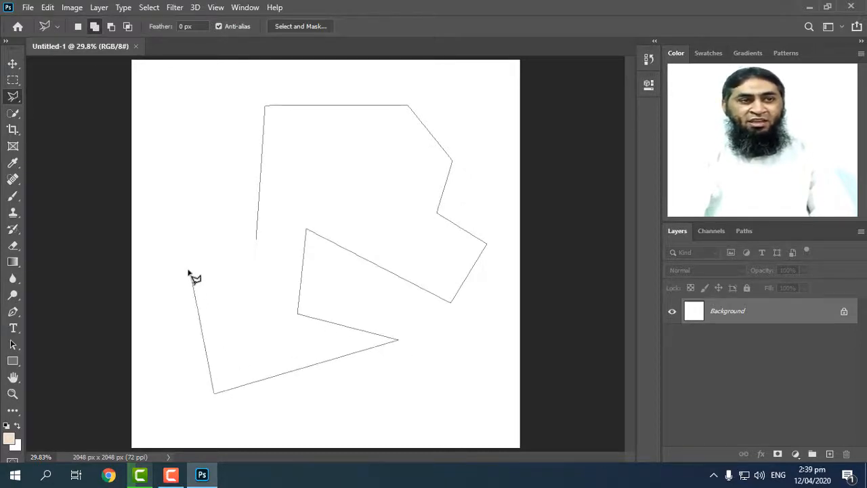
{"action": "left_click", "coordinate": [187, 270]}
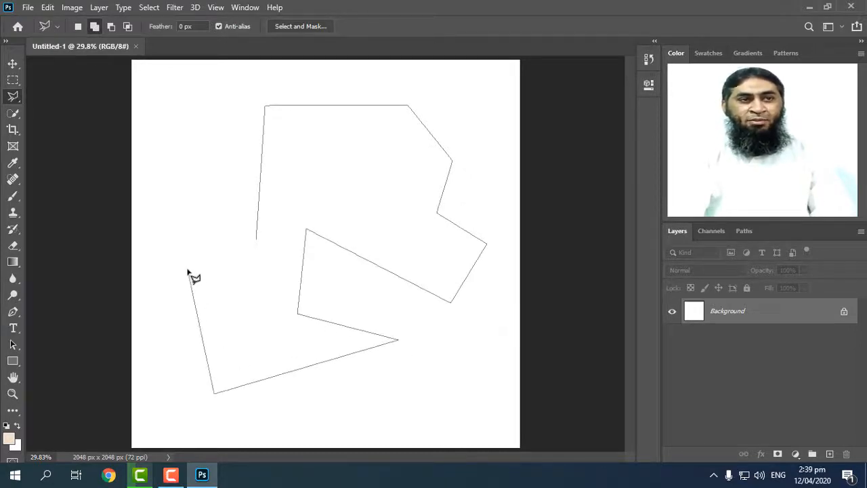
{"action": "left_click", "coordinate": [258, 241]}
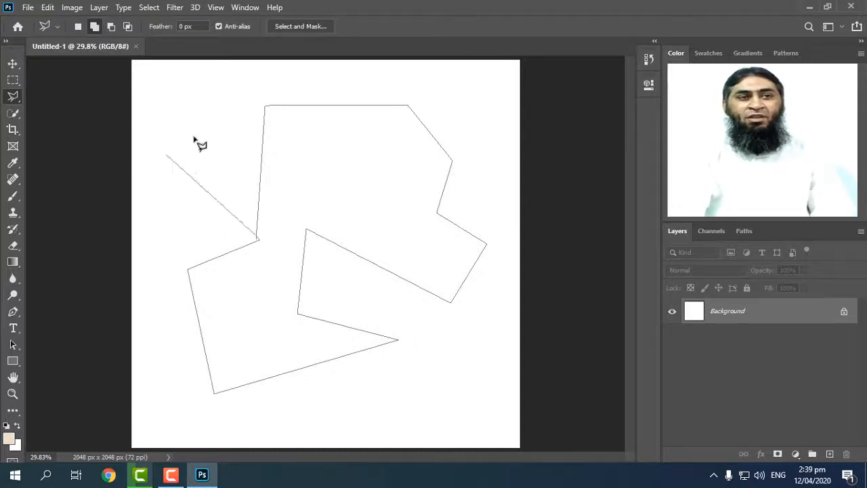
{"action": "left_click", "coordinate": [257, 240]}
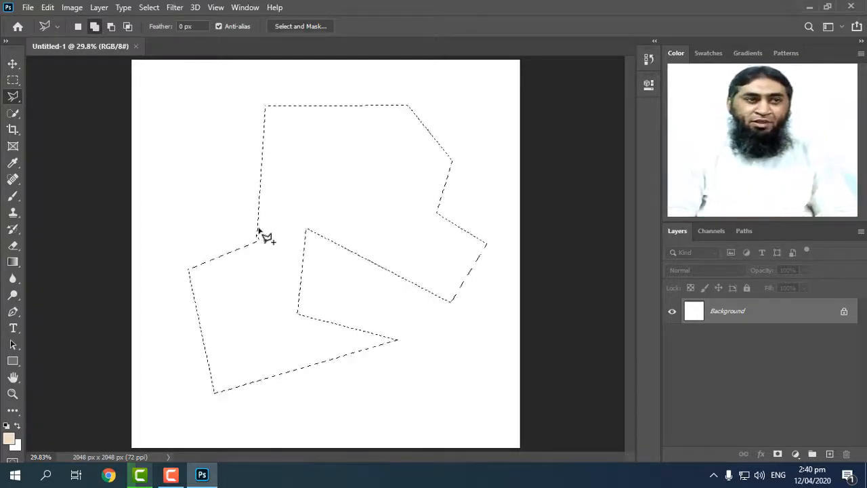
{"action": "key", "text": "ctrl+d"}
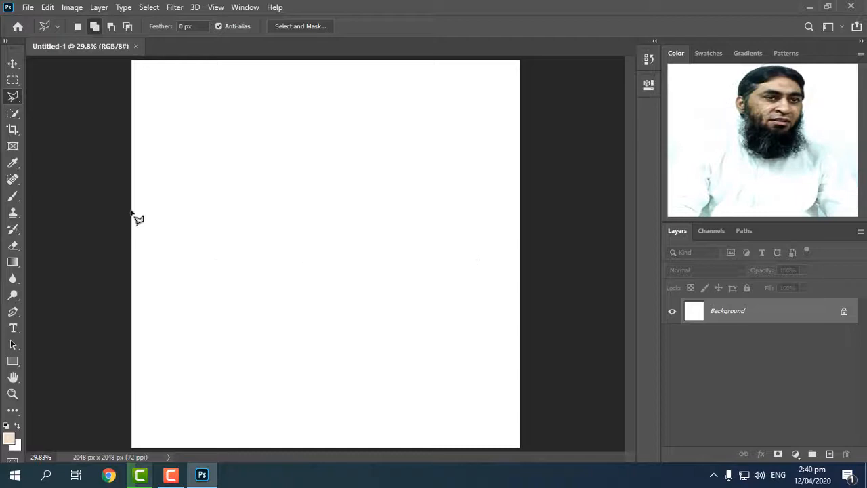
Trace a closed rounded shape around the middle of the canvas with the Magnetic Lasso tool, and deselect it.
{"action": "right_click", "coordinate": [12, 94]}
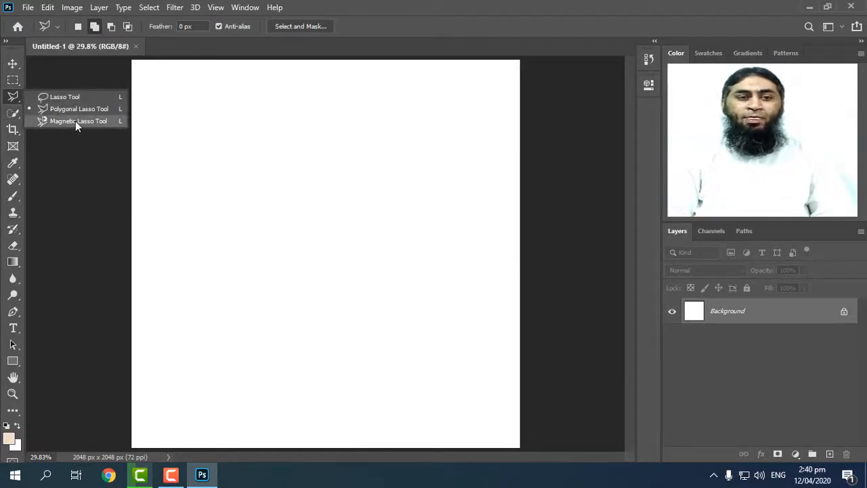
{"action": "left_click", "coordinate": [75, 120]}
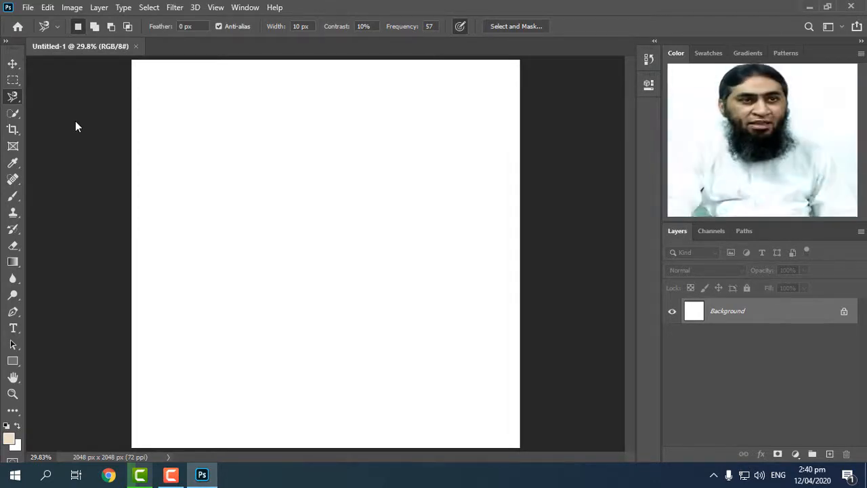
{"action": "left_click", "coordinate": [204, 232]}
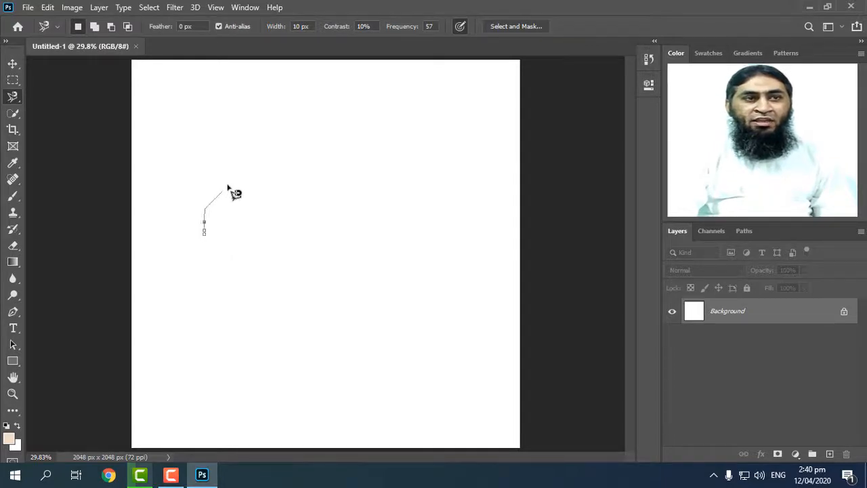
{"action": "key", "text": "Escape"}
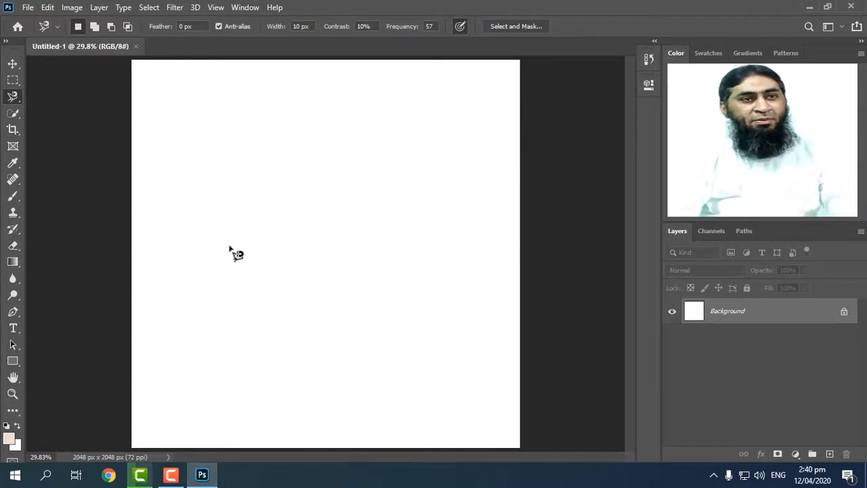
{"action": "left_click", "coordinate": [227, 241]}
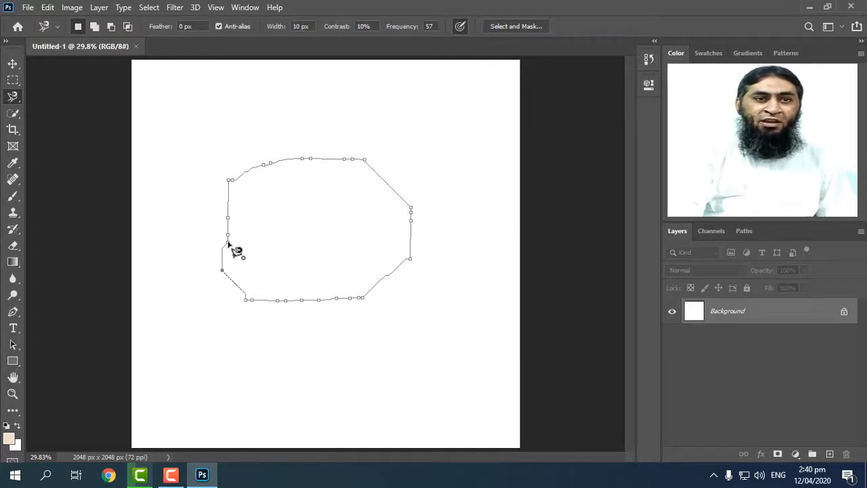
{"action": "left_click", "coordinate": [229, 244]}
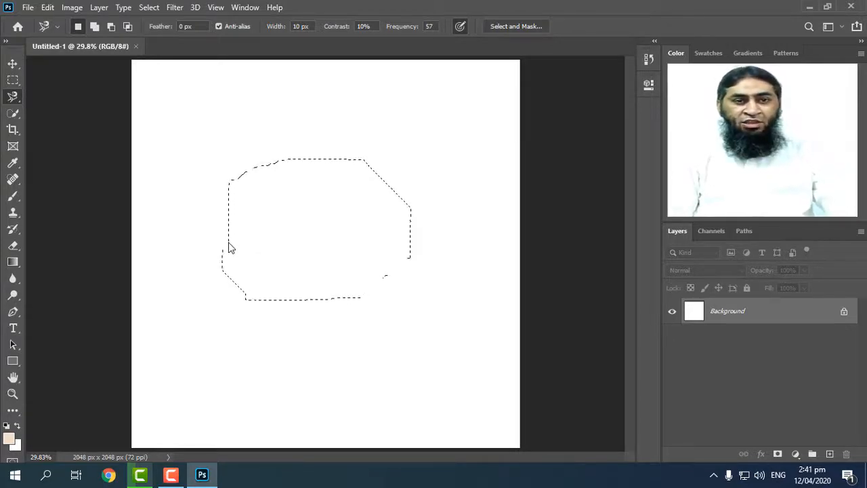
{"action": "key", "text": "ctrl+d"}
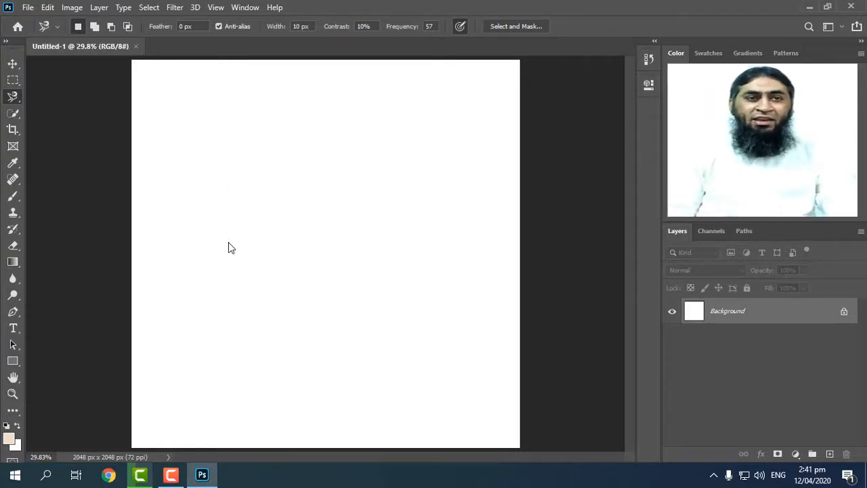
Close the blank untitled document and open the photo 154445.jpg.
{"action": "left_click", "coordinate": [136, 46]}
{"action": "left_click", "coordinate": [29, 9]}
{"action": "left_click", "coordinate": [39, 33]}
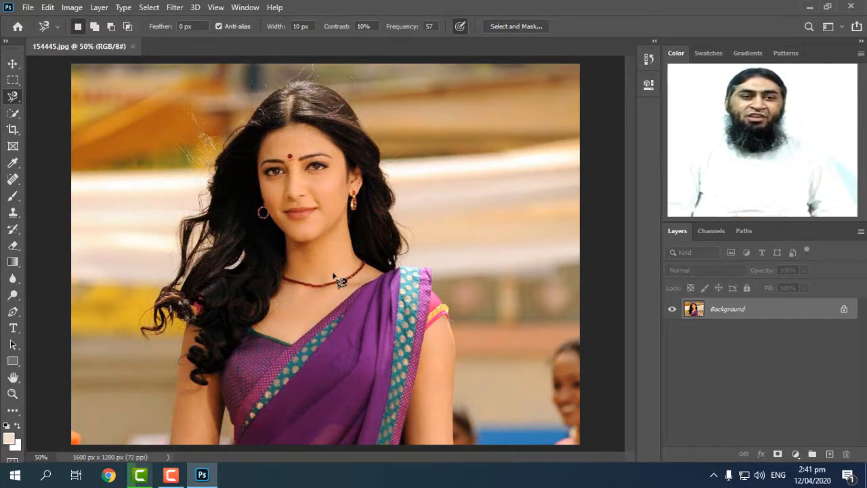
Trace a closed freehand Lasso selection around the woman, following her arms, hair and shoulder and closing along the photo's lower edge.
{"action": "right_click", "coordinate": [15, 99]}
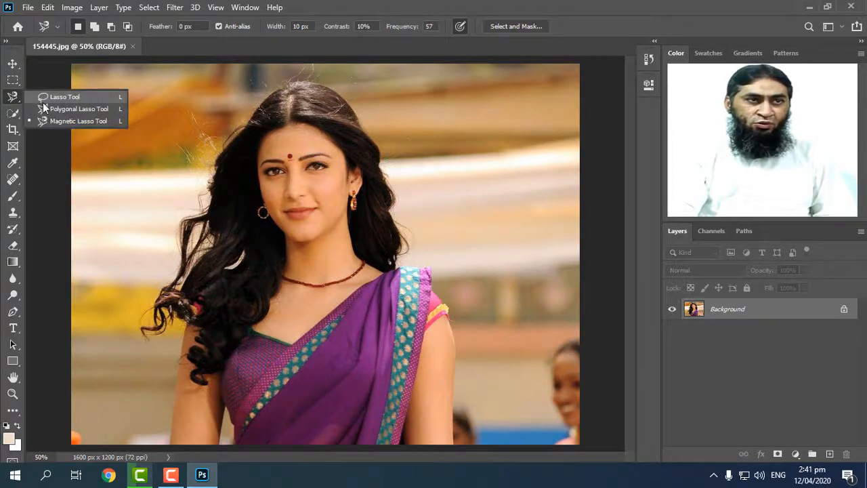
{"action": "left_click", "coordinate": [43, 101]}
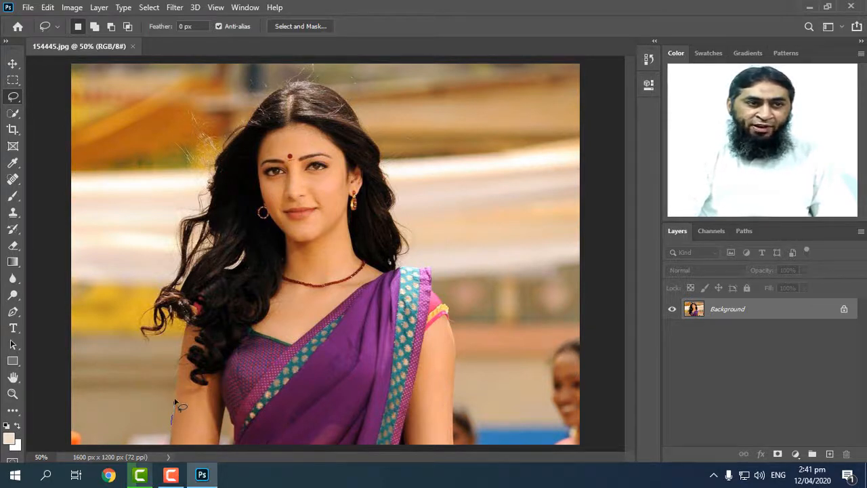
{"action": "mouse_move", "coordinate": [176, 388]}
{"action": "left_mouse_down"}
{"action": "mouse_move", "coordinate": [182, 326]}
{"action": "mouse_move", "coordinate": [179, 317]}
{"action": "mouse_move", "coordinate": [156, 341]}
{"action": "left_mouse_up"}
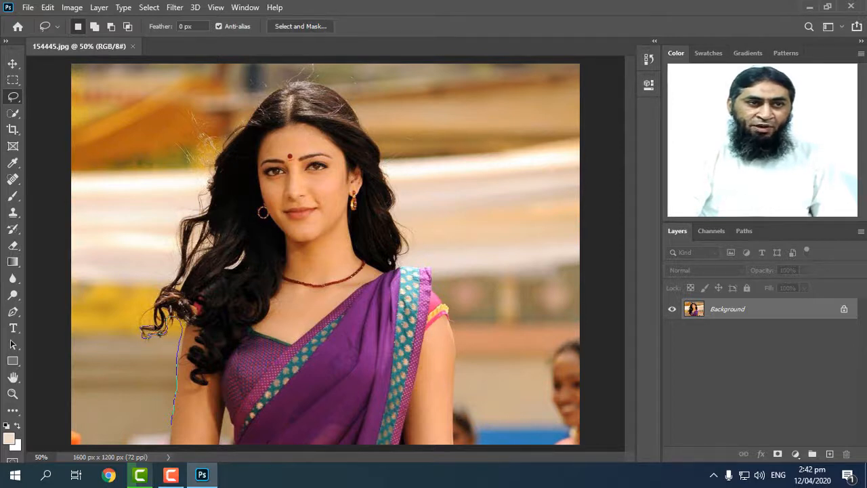
{"action": "mouse_move", "coordinate": [157, 313]}
{"action": "left_mouse_down"}
{"action": "mouse_move", "coordinate": [179, 278]}
{"action": "mouse_move", "coordinate": [184, 224]}
{"action": "mouse_move", "coordinate": [214, 215]}
{"action": "mouse_move", "coordinate": [212, 197]}
{"action": "left_mouse_up"}
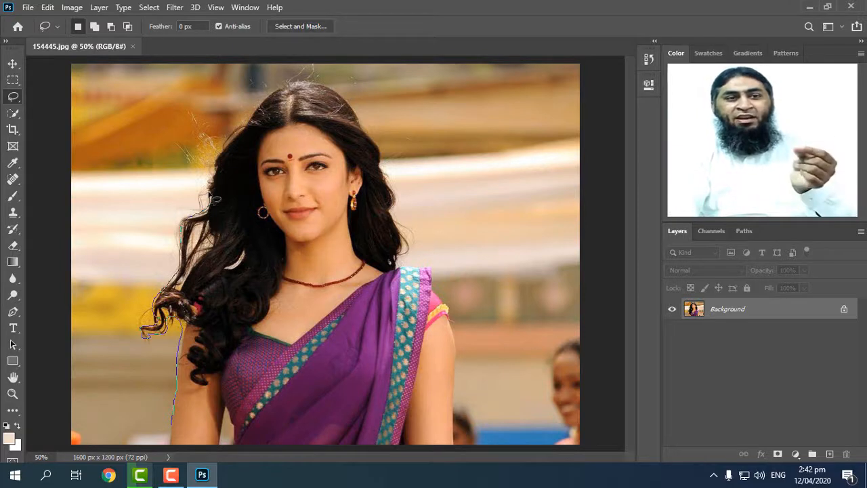
{"action": "mouse_move", "coordinate": [212, 197]}
{"action": "left_mouse_down"}
{"action": "mouse_move", "coordinate": [228, 147]}
{"action": "mouse_move", "coordinate": [254, 112]}
{"action": "left_mouse_up"}
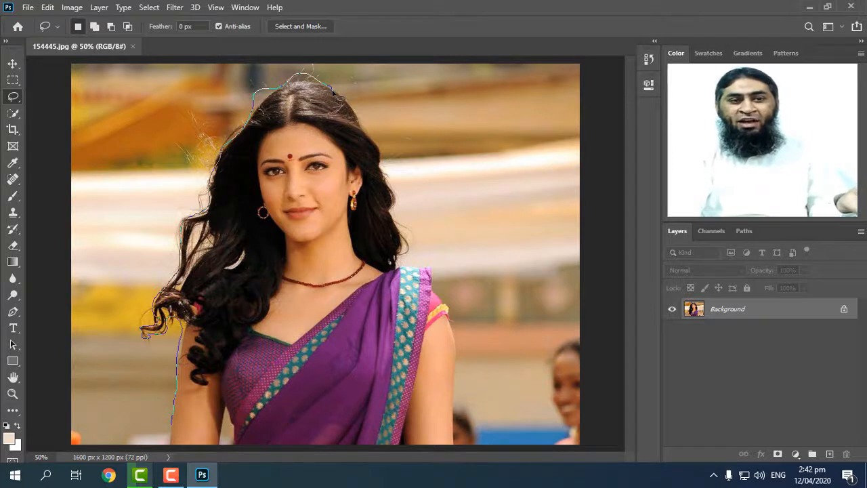
{"action": "left_click_drag", "start_coordinate": [334, 93], "coordinate": [359, 118]}
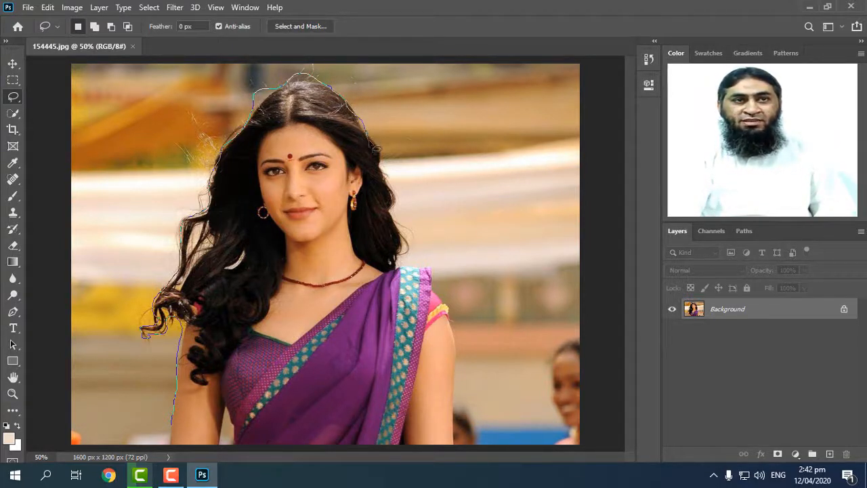
{"action": "mouse_move", "coordinate": [377, 148]}
{"action": "left_mouse_down"}
{"action": "mouse_move", "coordinate": [409, 255]}
{"action": "mouse_move", "coordinate": [400, 264]}
{"action": "mouse_move", "coordinate": [431, 275]}
{"action": "mouse_move", "coordinate": [452, 320]}
{"action": "mouse_move", "coordinate": [451, 425]}
{"action": "left_mouse_up"}
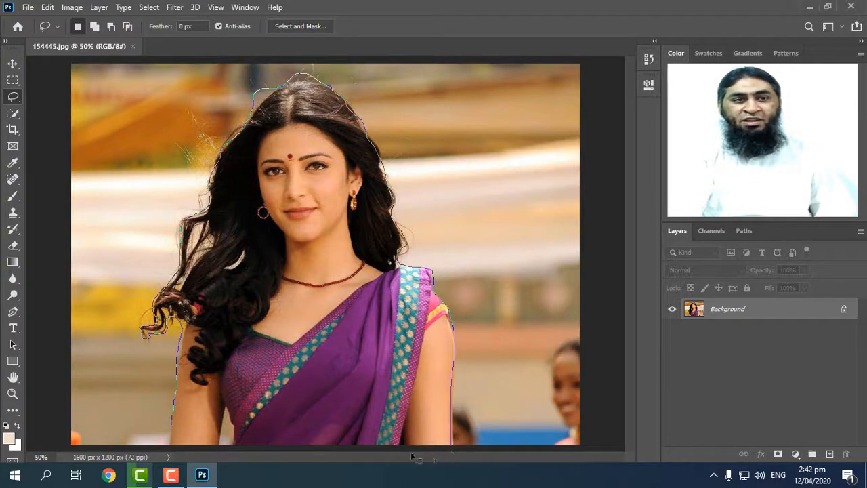
{"action": "left_click_drag", "start_coordinate": [290, 447], "coordinate": [207, 447]}
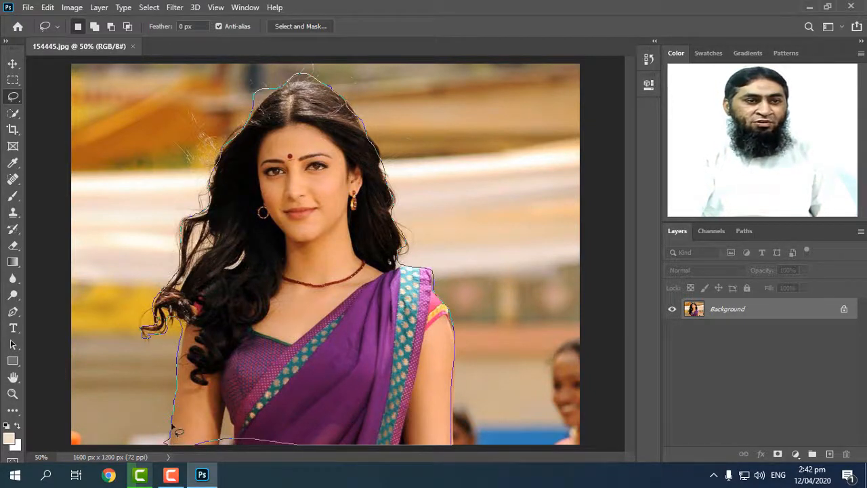
{"action": "left_click_drag", "start_coordinate": [175, 432], "coordinate": [171, 440]}
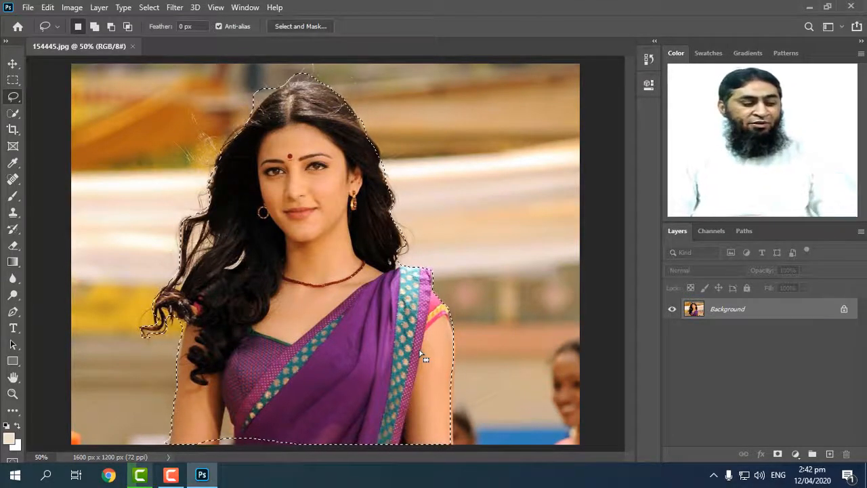
Copy the selected woman to a new layer, and hide the Background layer.
{"action": "key", "text": "ctrl+j"}
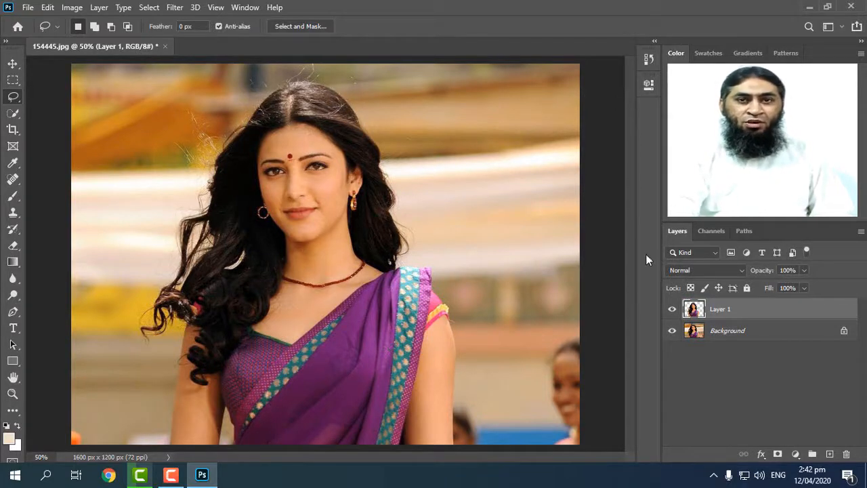
{"action": "left_click", "coordinate": [725, 331]}
{"action": "left_click", "coordinate": [725, 311]}
{"action": "left_click", "coordinate": [737, 334]}
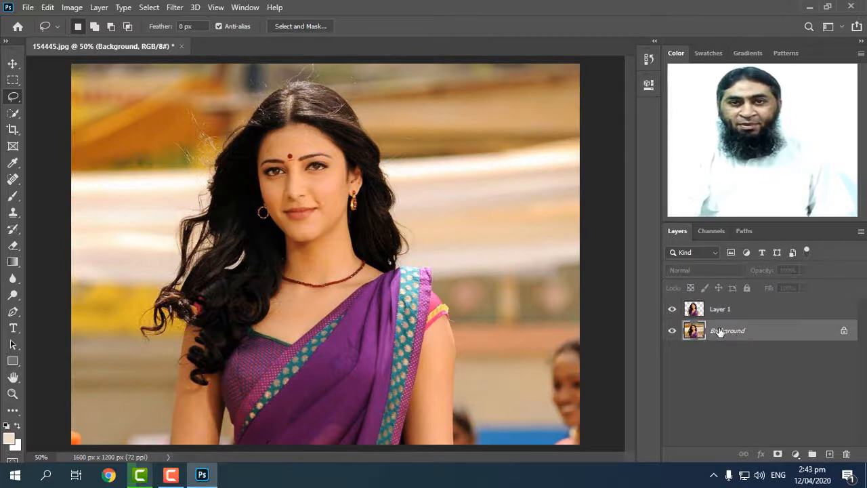
{"action": "left_click", "coordinate": [678, 332]}
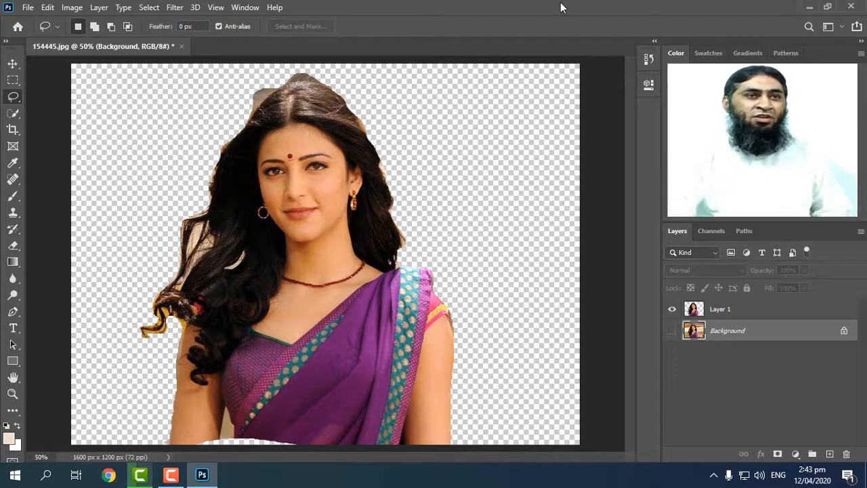
Close 154445.jpg without saving and reopen it, with the Polygonal Lasso tool active.
{"action": "left_click", "coordinate": [182, 46]}
{"action": "key", "text": "Tab"}
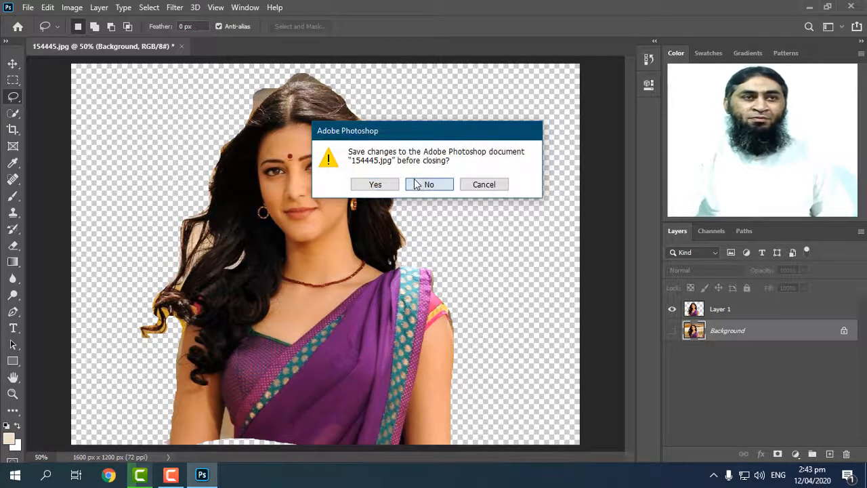
{"action": "key", "text": "Return"}
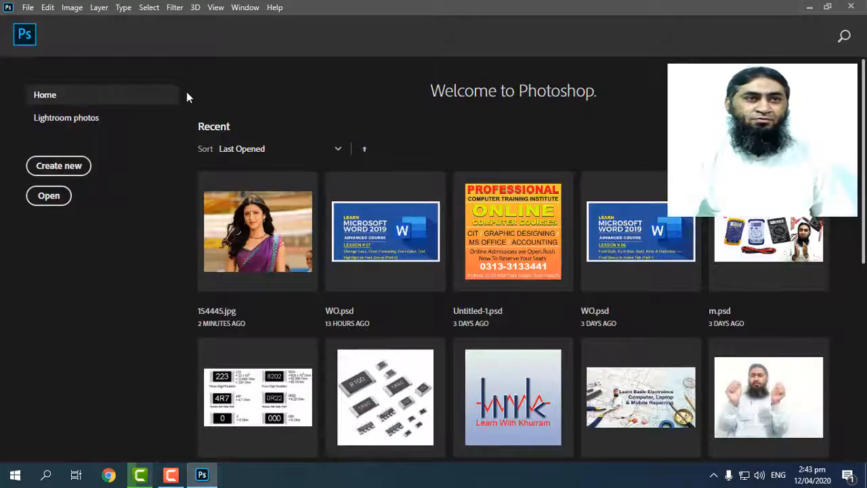
{"action": "left_click", "coordinate": [276, 193]}
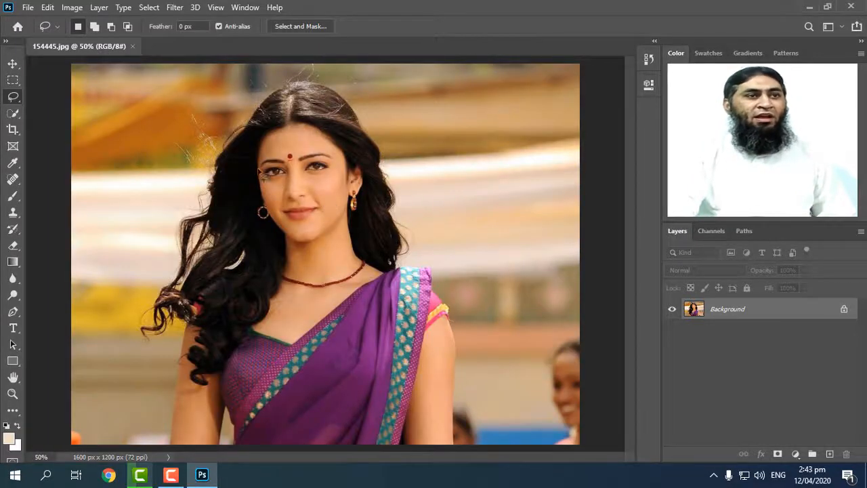
{"action": "right_click", "coordinate": [13, 96]}
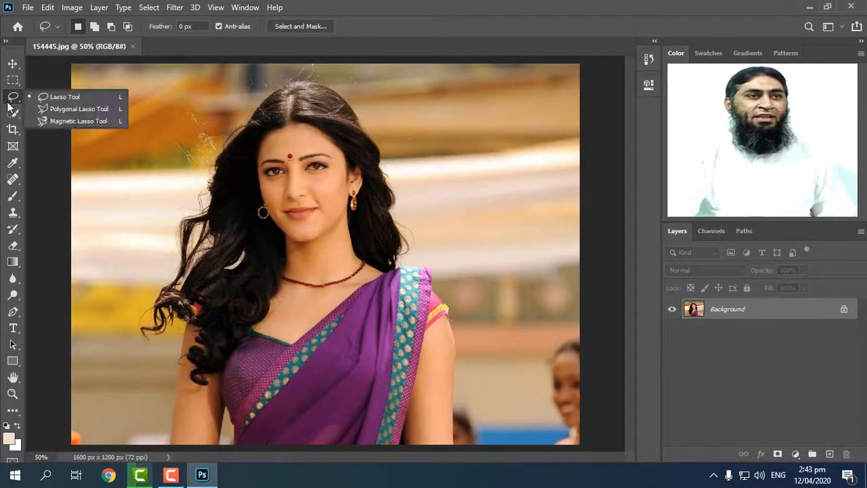
{"action": "left_click", "coordinate": [93, 109]}
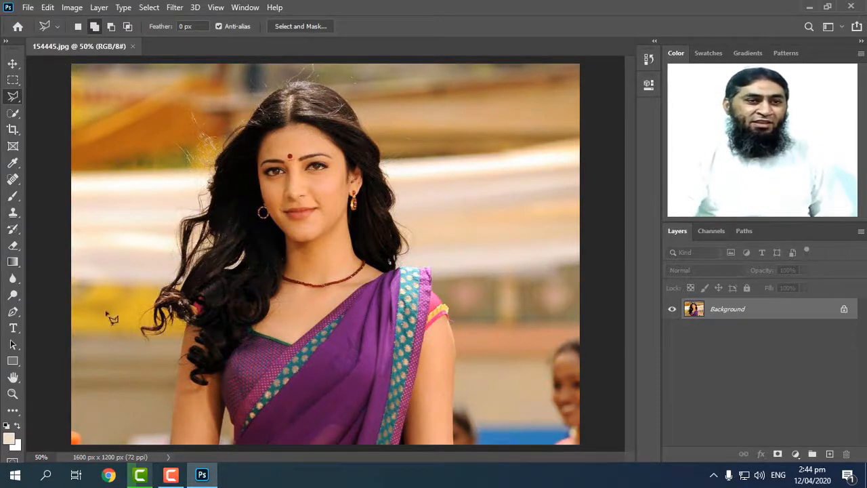
{"action": "left_click", "coordinate": [170, 447]}
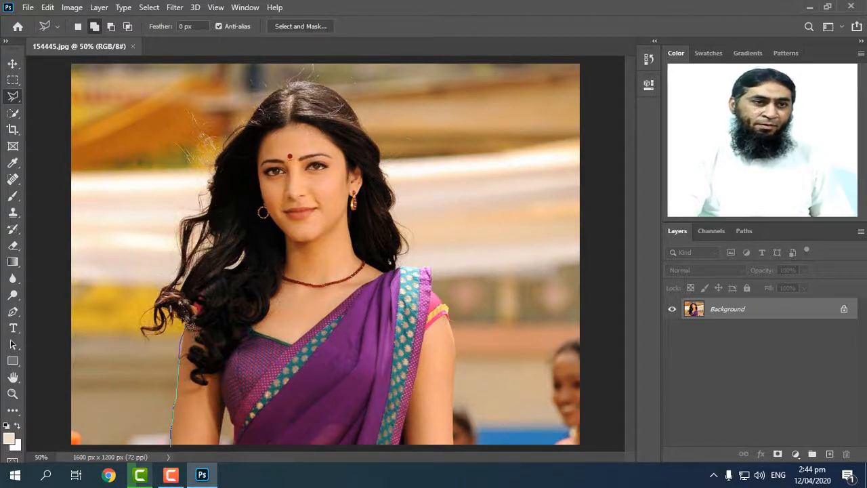
{"action": "left_click", "coordinate": [162, 329]}
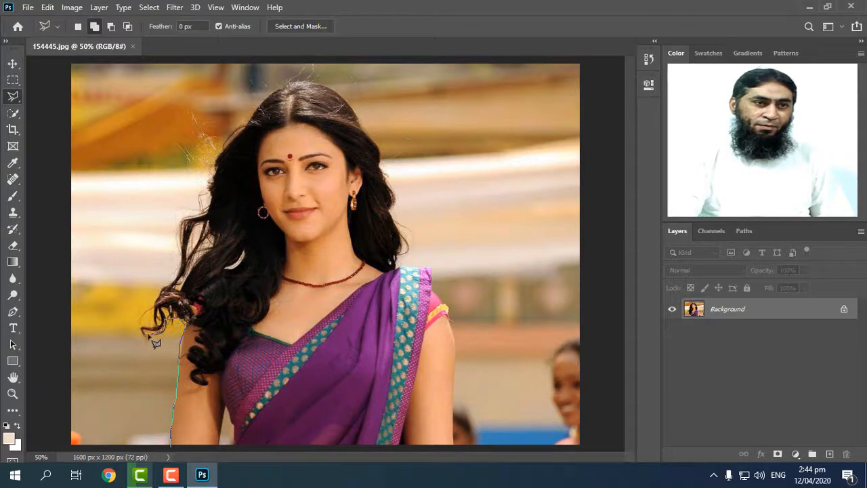
{"action": "double_click", "coordinate": [151, 334]}
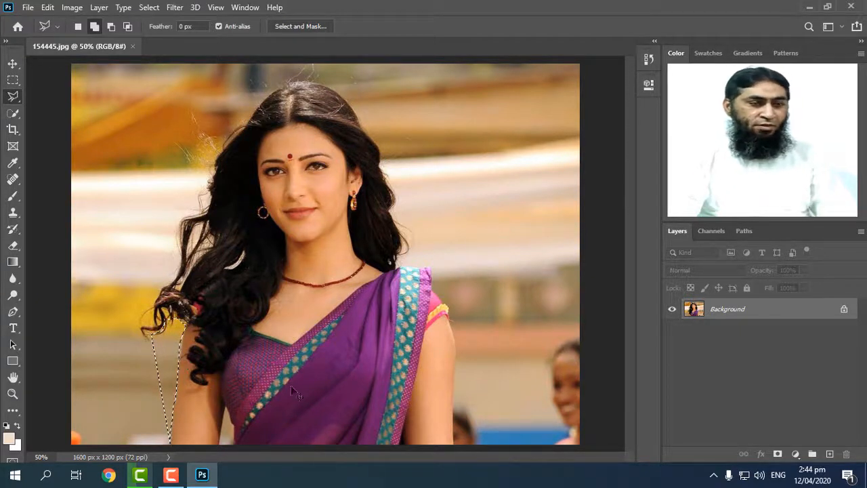
{"action": "key", "text": "ctrl+d"}
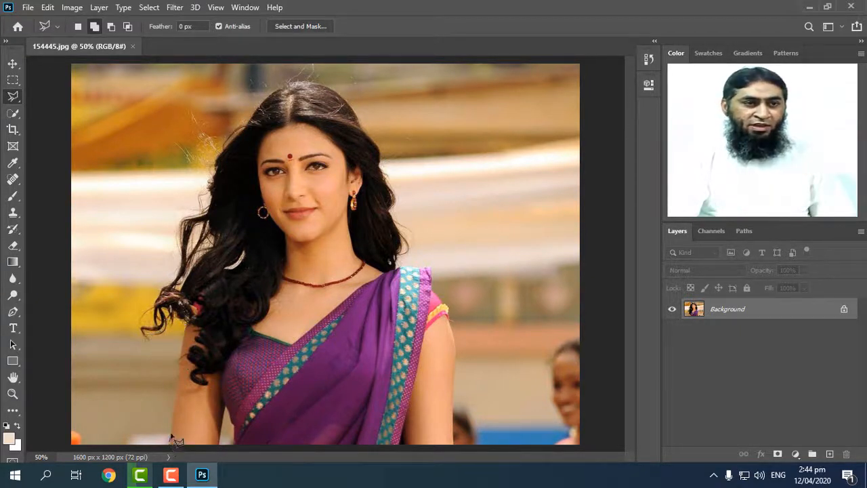
Start a Polygonal Lasso outline at the photo's lower edge, following the woman's arm and the curled hair ends on the photo's left.
{"action": "left_click", "coordinate": [171, 439]}
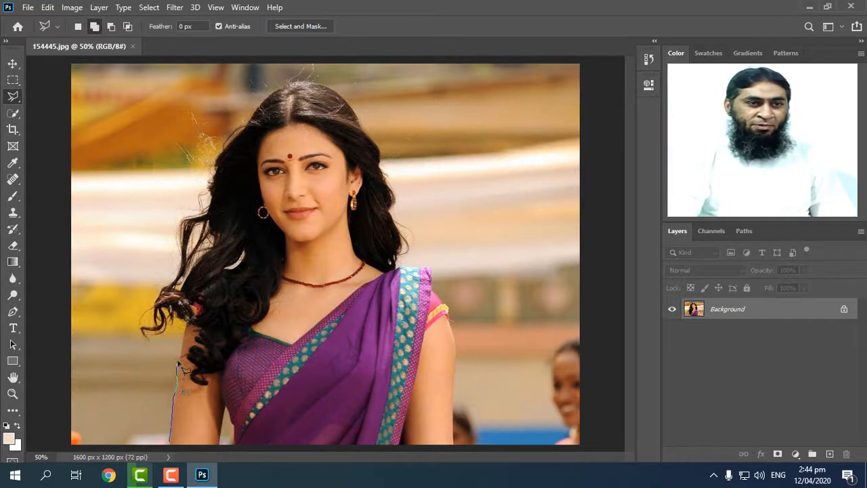
{"action": "left_click", "coordinate": [187, 322]}
{"action": "left_click", "coordinate": [174, 321]}
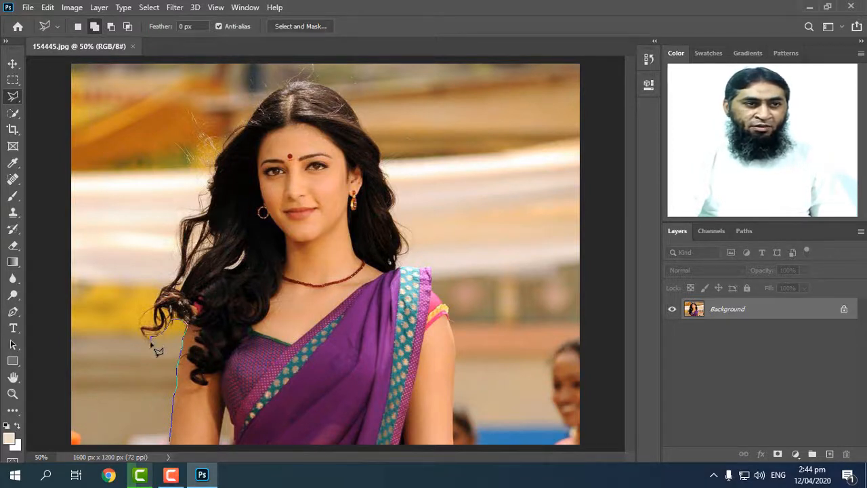
{"action": "left_click", "coordinate": [150, 342]}
{"action": "left_click", "coordinate": [138, 338]}
{"action": "left_click", "coordinate": [141, 327]}
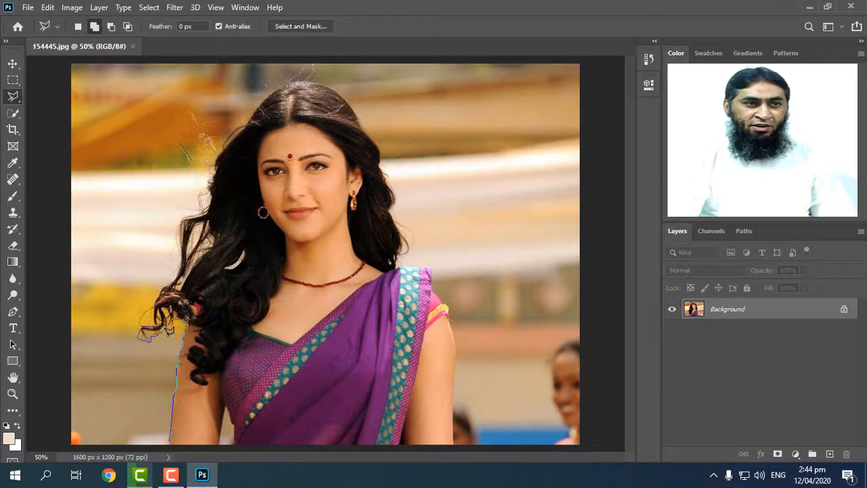
{"action": "left_click", "coordinate": [160, 324]}
{"action": "left_click", "coordinate": [156, 313]}
{"action": "left_click", "coordinate": [161, 296]}
{"action": "left_click", "coordinate": [177, 284]}
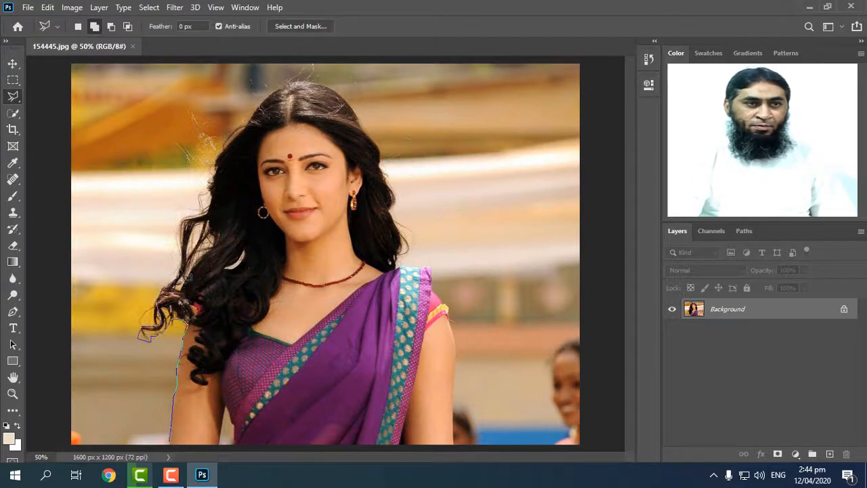
Continue the polygonal outline up the long hair on the photo's left side to the crown of the woman's head.
{"action": "left_click", "coordinate": [180, 255]}
{"action": "left_click", "coordinate": [182, 237]}
{"action": "left_click", "coordinate": [182, 219]}
{"action": "left_click", "coordinate": [198, 214]}
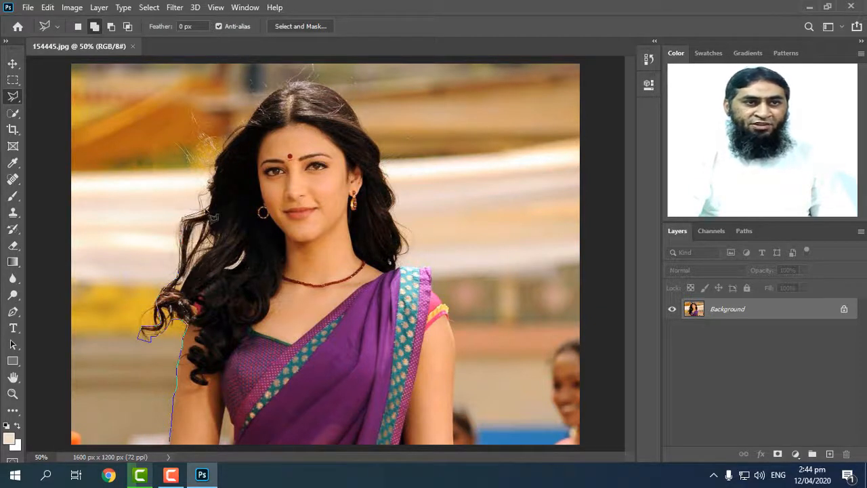
{"action": "left_click", "coordinate": [206, 210]}
{"action": "left_click", "coordinate": [209, 193]}
{"action": "left_click", "coordinate": [213, 172]}
{"action": "left_click", "coordinate": [217, 160]}
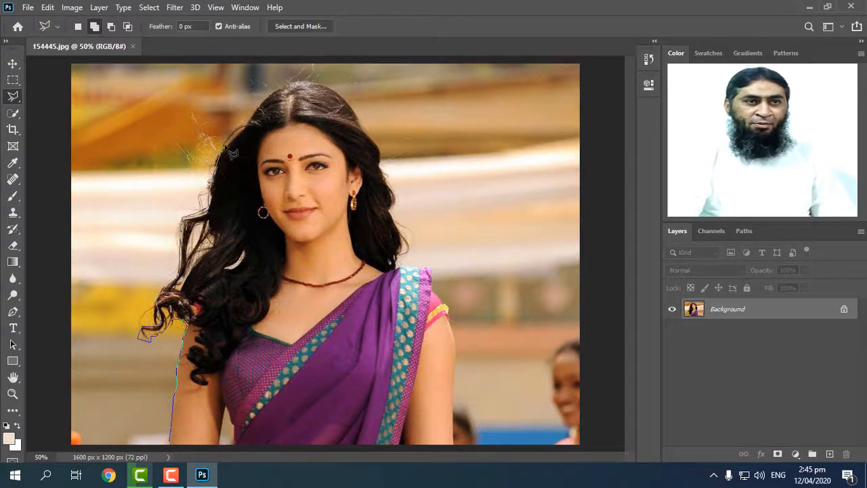
{"action": "left_click", "coordinate": [226, 147]}
{"action": "left_click", "coordinate": [238, 132]}
{"action": "left_click", "coordinate": [249, 123]}
{"action": "left_click", "coordinate": [259, 108]}
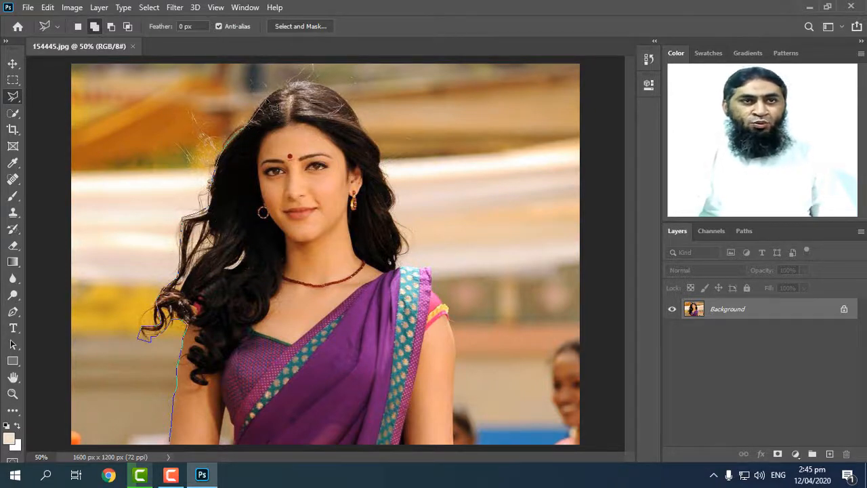
{"action": "left_click", "coordinate": [265, 103]}
{"action": "left_click", "coordinate": [287, 87]}
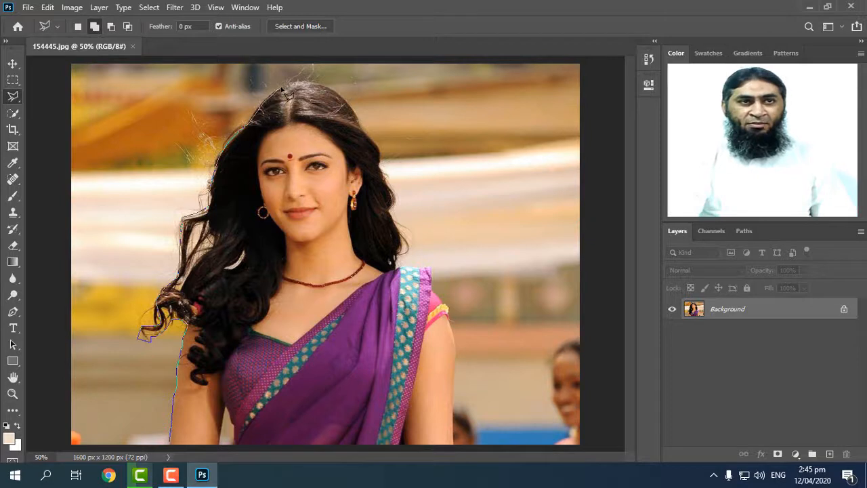
Extend the polygonal outline over the top of the head and down the hair on the photo's right side.
{"action": "left_click", "coordinate": [298, 82]}
{"action": "left_click", "coordinate": [318, 83]}
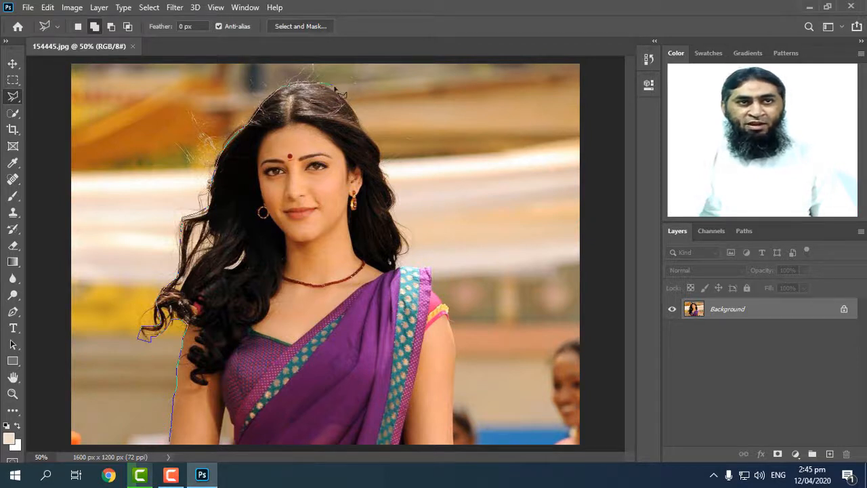
{"action": "left_click", "coordinate": [352, 109]}
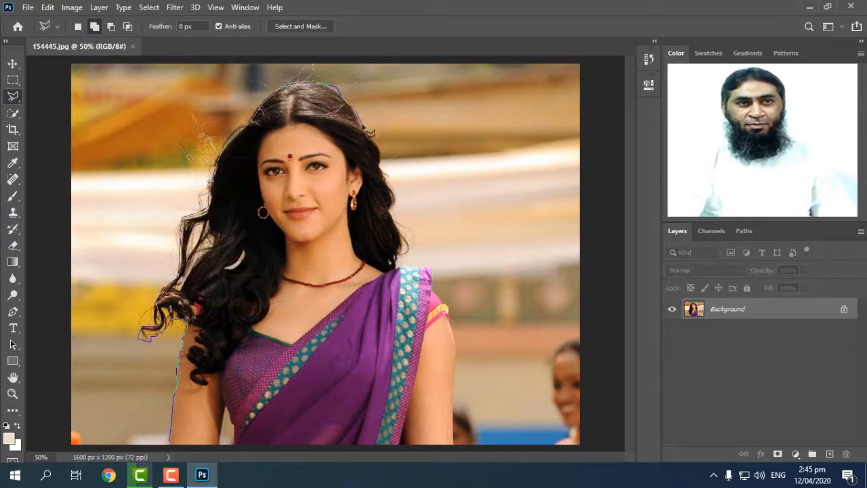
{"action": "left_click", "coordinate": [373, 143]}
{"action": "left_click", "coordinate": [380, 161]}
{"action": "left_click", "coordinate": [389, 183]}
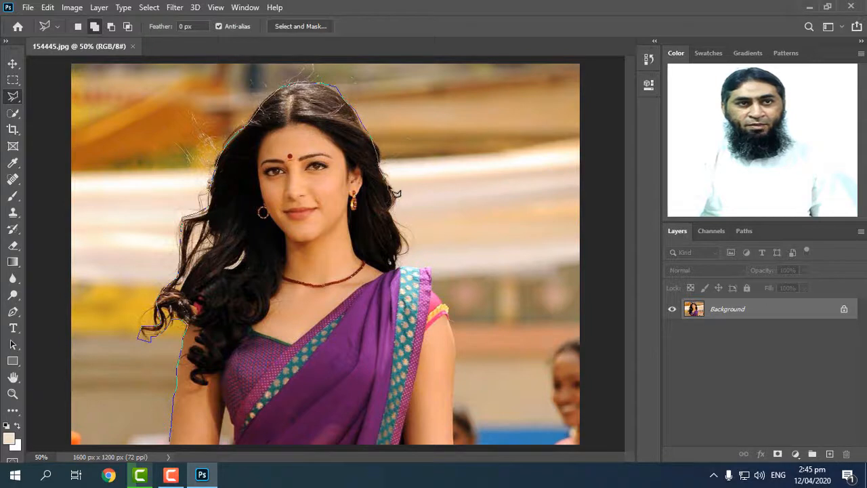
{"action": "left_click", "coordinate": [393, 206]}
{"action": "left_click", "coordinate": [397, 223]}
{"action": "left_click", "coordinate": [406, 247]}
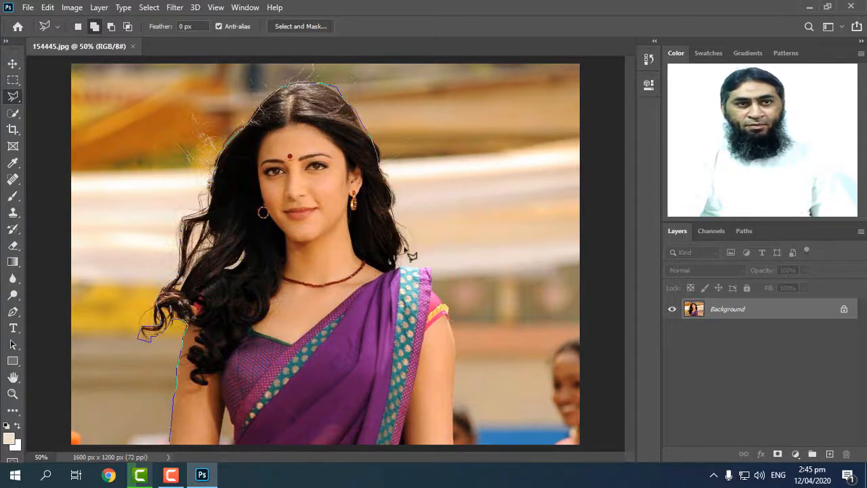
Trace the shoulder and arm on the photo's right side and close the polygonal selection along the photo's lower edge.
{"action": "left_click", "coordinate": [397, 268]}
{"action": "left_click", "coordinate": [418, 269]}
{"action": "left_click", "coordinate": [433, 273]}
{"action": "left_click", "coordinate": [435, 283]}
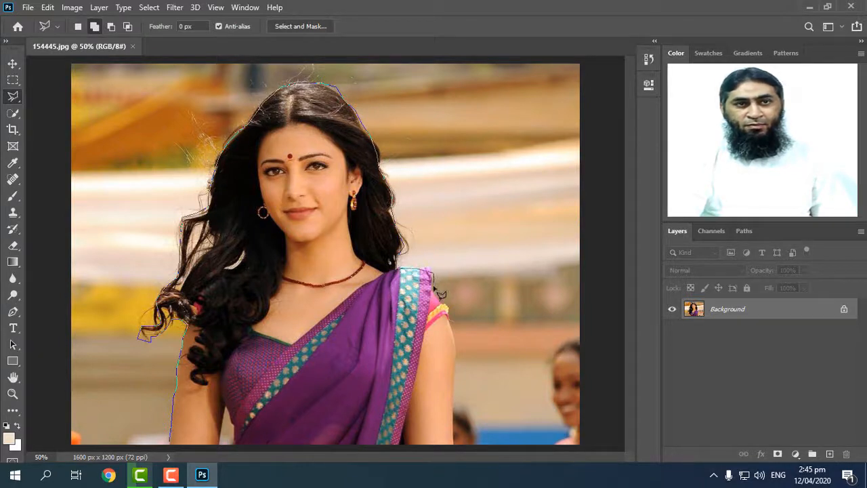
{"action": "left_click", "coordinate": [446, 302]}
{"action": "left_click", "coordinate": [448, 314]}
{"action": "left_click", "coordinate": [458, 343]}
{"action": "left_click", "coordinate": [456, 368]}
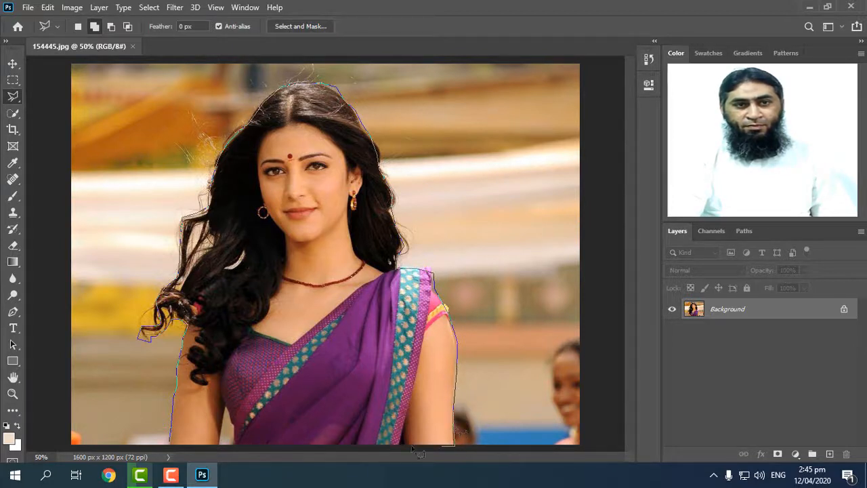
{"action": "left_click", "coordinate": [173, 447]}
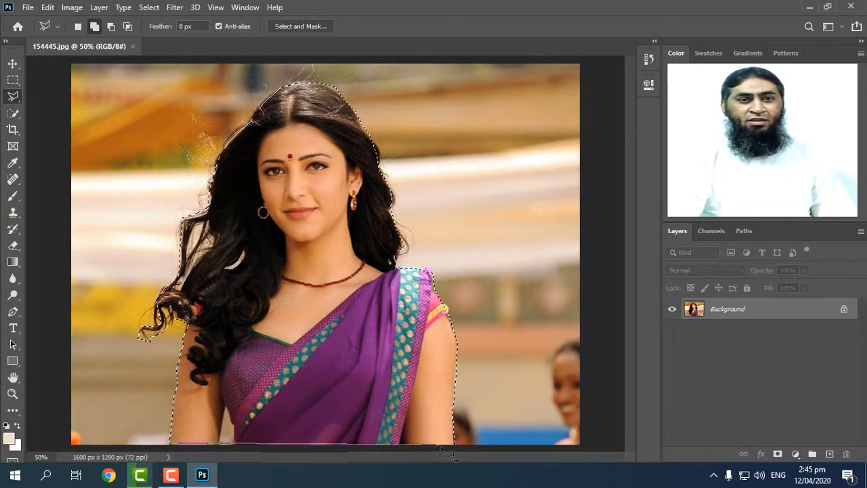
{"action": "left_click", "coordinate": [173, 442]}
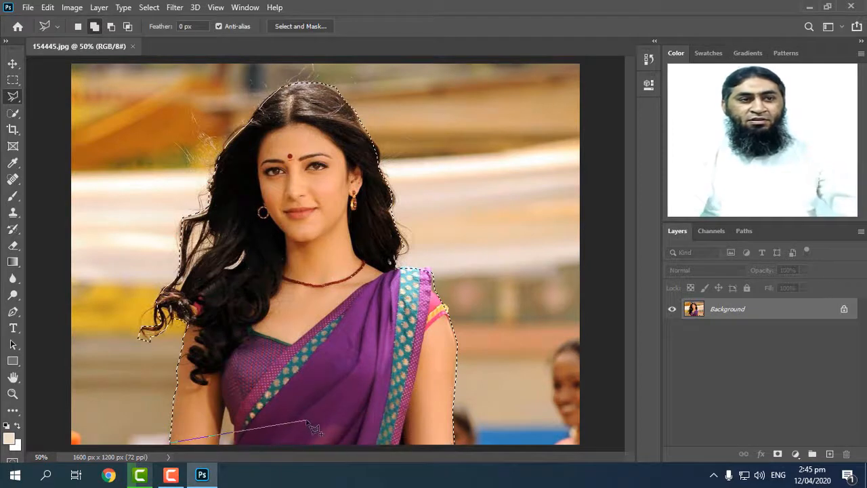
{"action": "key", "text": "Escape"}
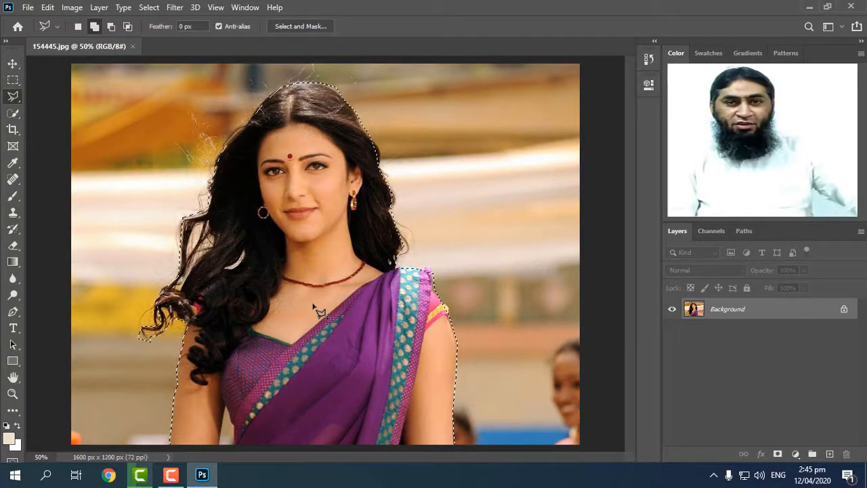
Copy the selected woman onto a new layer and hide the Background layer.
{"action": "key", "text": "ctrl+j"}
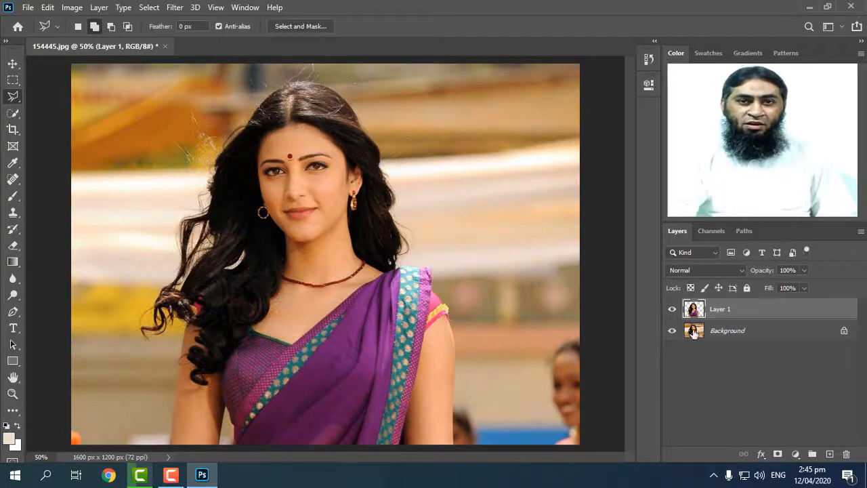
{"action": "left_click", "coordinate": [672, 330]}
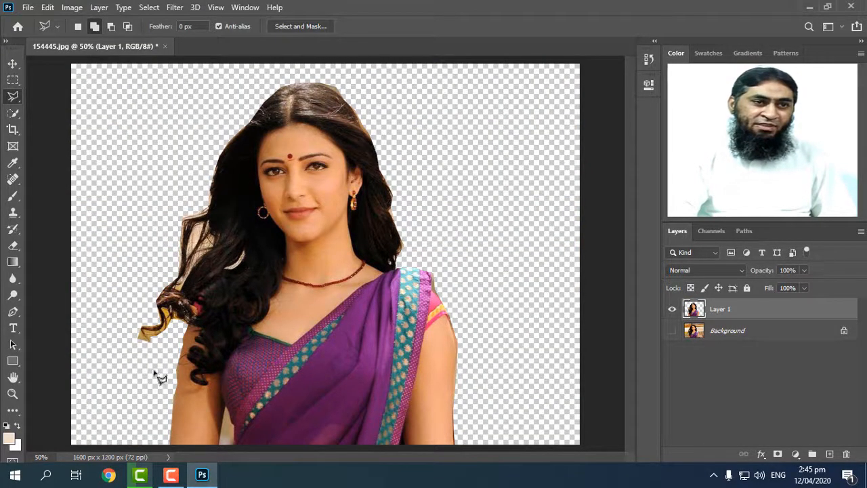
Try scaling the cut-out woman down with Free Transform, cancel it and return to the Polygonal Lasso.
{"action": "key", "text": "ctrl+t"}
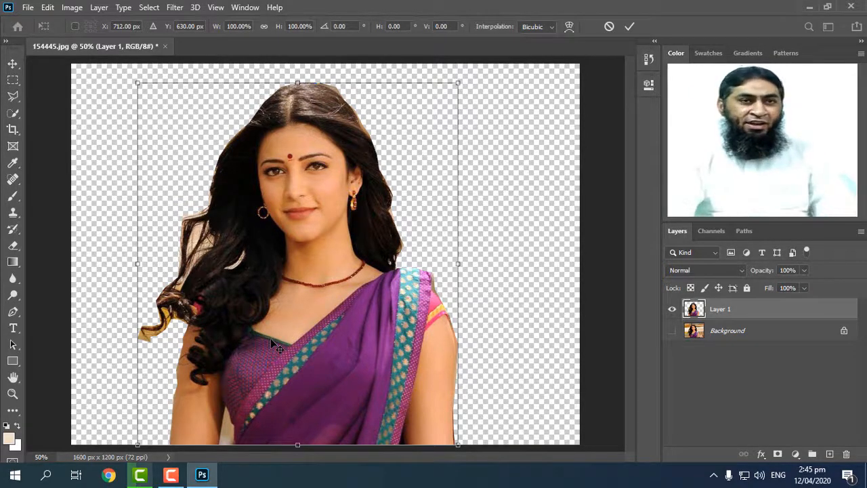
{"action": "mouse_move", "coordinate": [456, 84]}
{"action": "left_mouse_down"}
{"action": "mouse_move", "coordinate": [356, 200]}
{"action": "mouse_move", "coordinate": [328, 219]}
{"action": "left_mouse_up"}
{"action": "key", "text": "Escape"}
{"action": "key", "text": "l"}
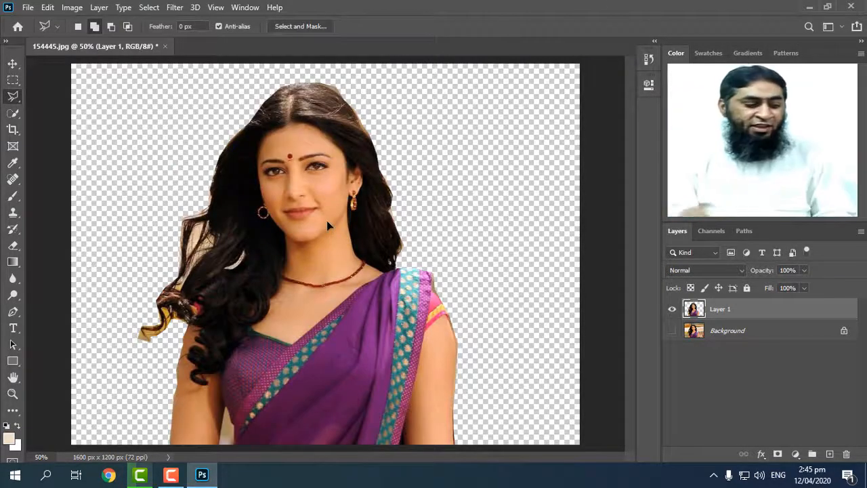
Draw a loose zigzag Polygonal Lasso outline across the woman's hair and the transparent area beside it, and cancel it.
{"action": "scroll", "coordinate": [317, 173], "scroll_direction": "up", "scroll_amount": 3}
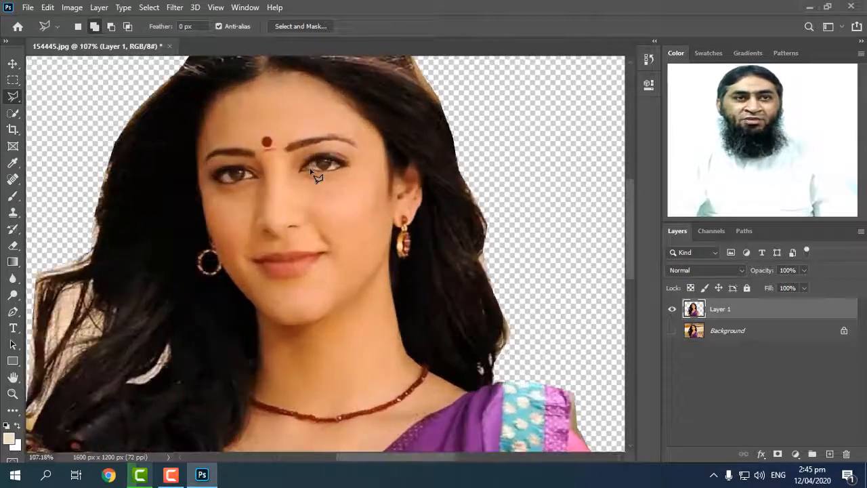
{"action": "scroll", "coordinate": [318, 176], "scroll_direction": "up", "scroll_amount": 3}
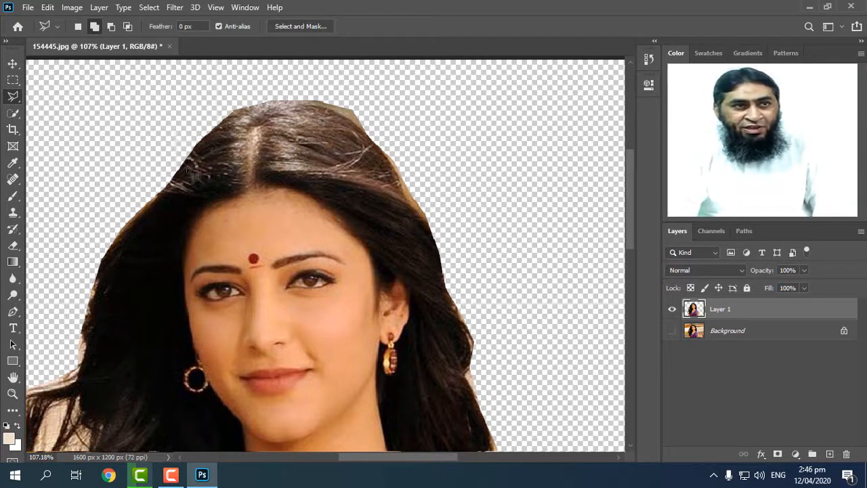
{"action": "left_click", "coordinate": [80, 88]}
{"action": "left_click", "coordinate": [235, 87]}
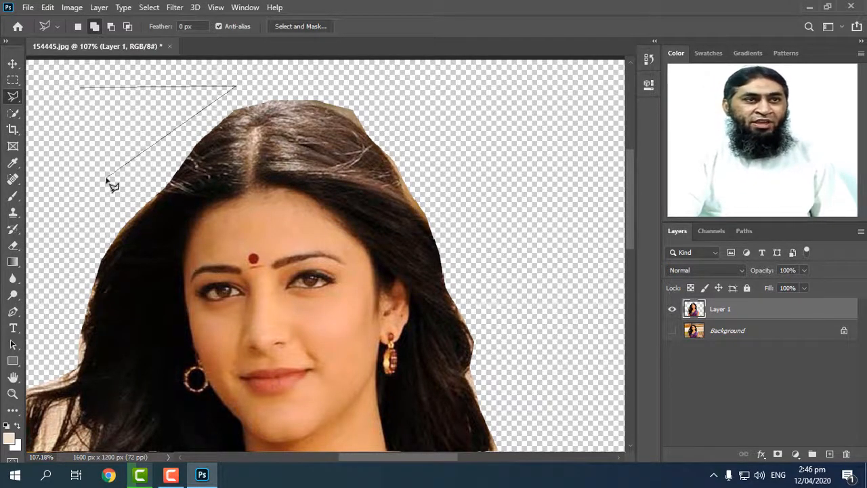
{"action": "left_click", "coordinate": [107, 177]}
{"action": "left_click", "coordinate": [350, 147]}
{"action": "left_click", "coordinate": [343, 71]}
{"action": "left_click", "coordinate": [526, 94]}
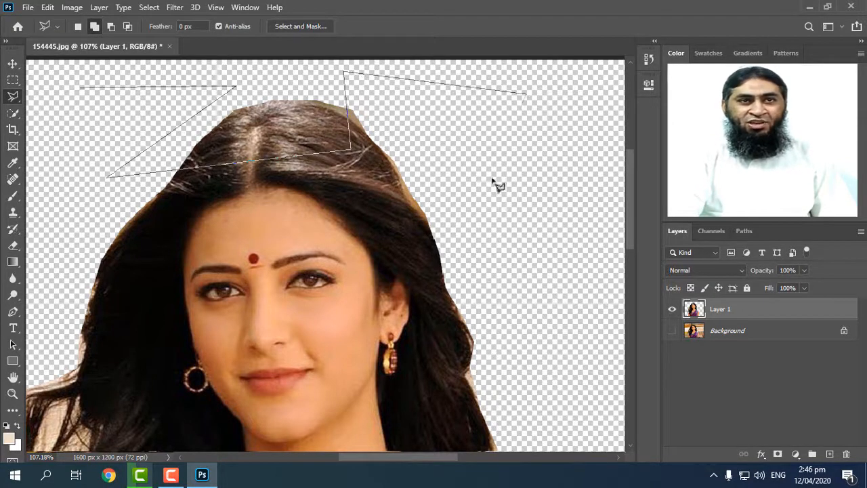
{"action": "left_click", "coordinate": [477, 208]}
{"action": "left_click", "coordinate": [561, 227]}
{"action": "left_click", "coordinate": [576, 158]}
{"action": "left_click", "coordinate": [587, 203]}
{"action": "left_click", "coordinate": [538, 315]}
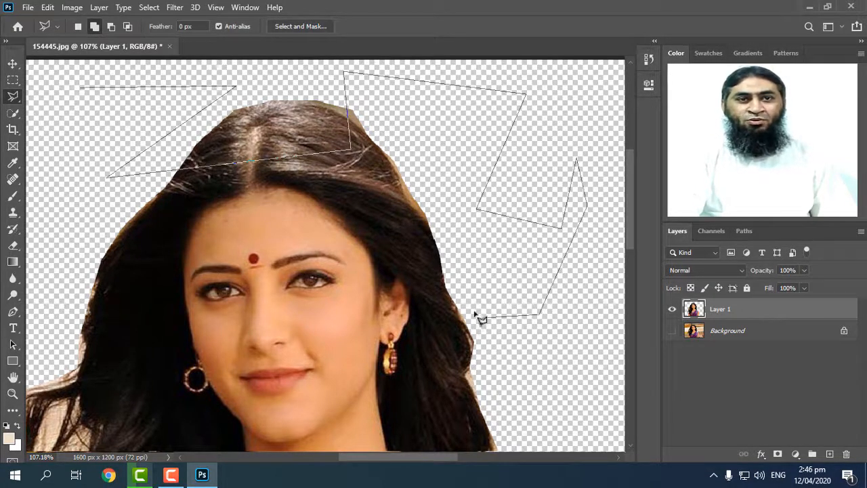
{"action": "left_click", "coordinate": [483, 317]}
{"action": "left_click", "coordinate": [461, 261]}
{"action": "key", "text": "Escape"}
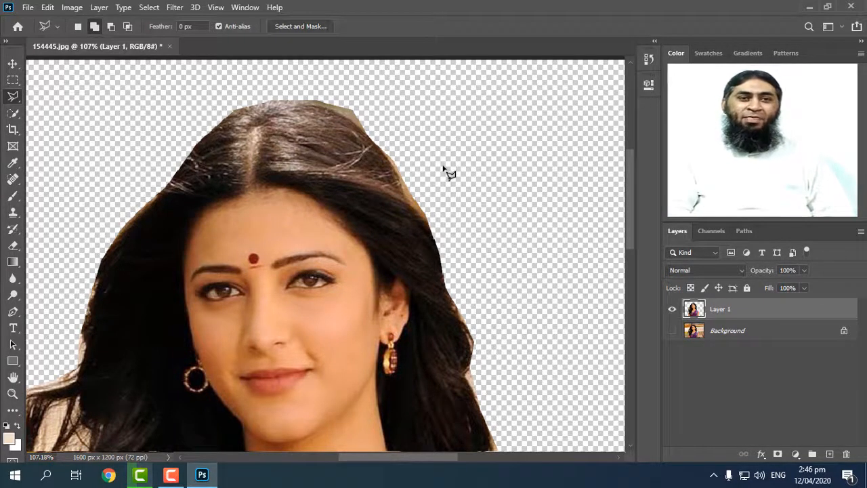
Show only the Background layer and place a rough polygonal outline from the woman's arm into the background on the photo's left.
{"action": "key", "text": "ctrl+0"}
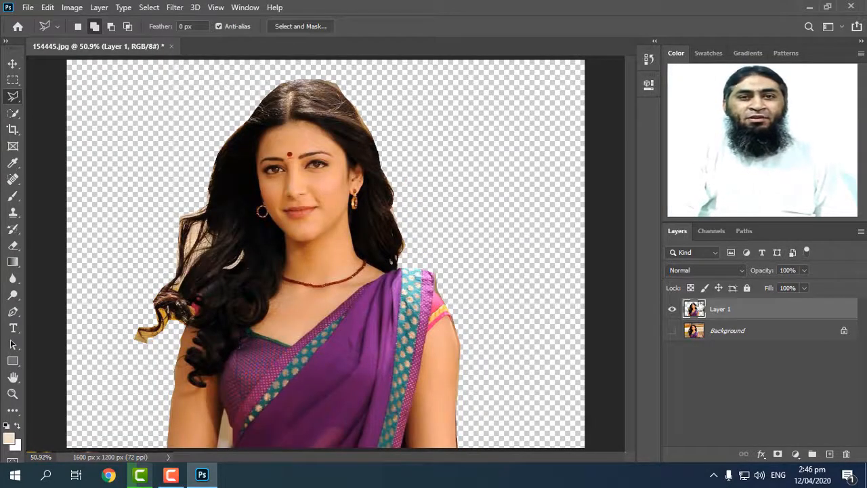
{"action": "left_click", "coordinate": [673, 331]}
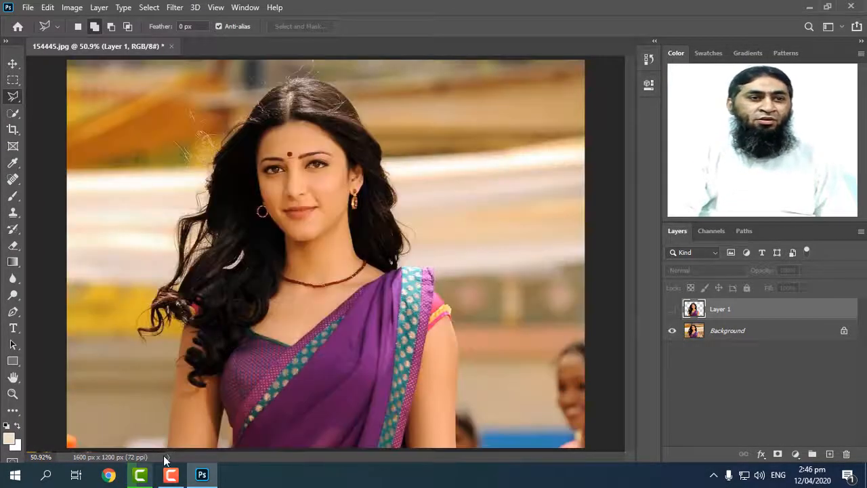
{"action": "left_click", "coordinate": [171, 411]}
{"action": "left_click", "coordinate": [97, 428]}
{"action": "left_click", "coordinate": [88, 373]}
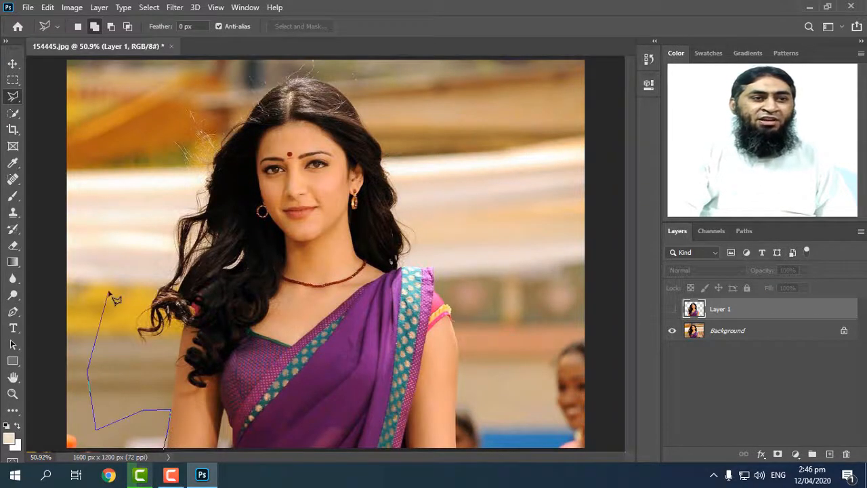
{"action": "left_click", "coordinate": [109, 293]}
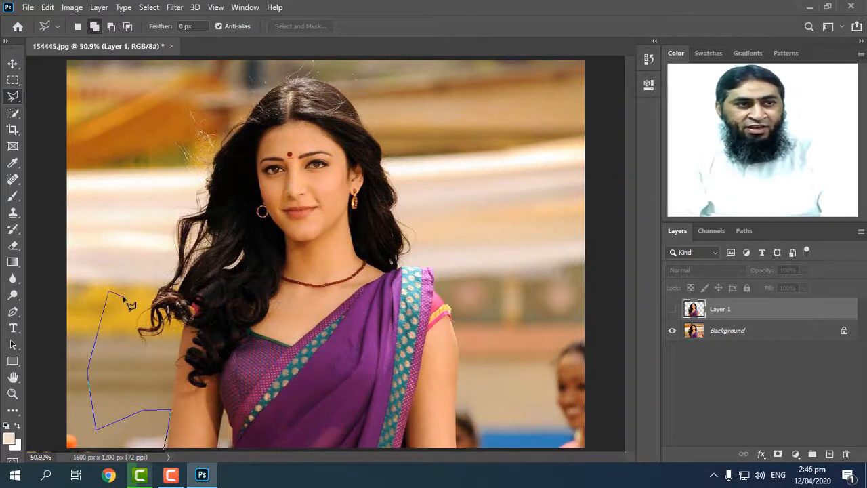
Remove the rough outline's anchor points one by one, back from the last point placed.
{"action": "key", "text": "BackSpace"}
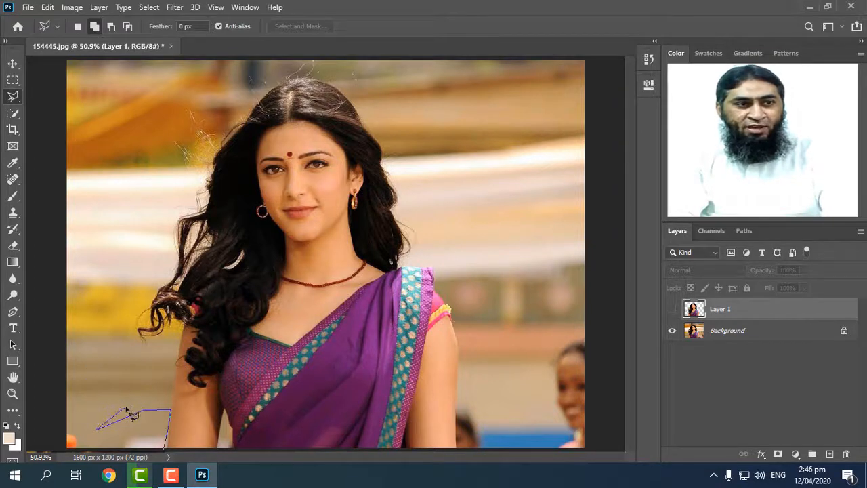
{"action": "key", "text": "BackSpace"}
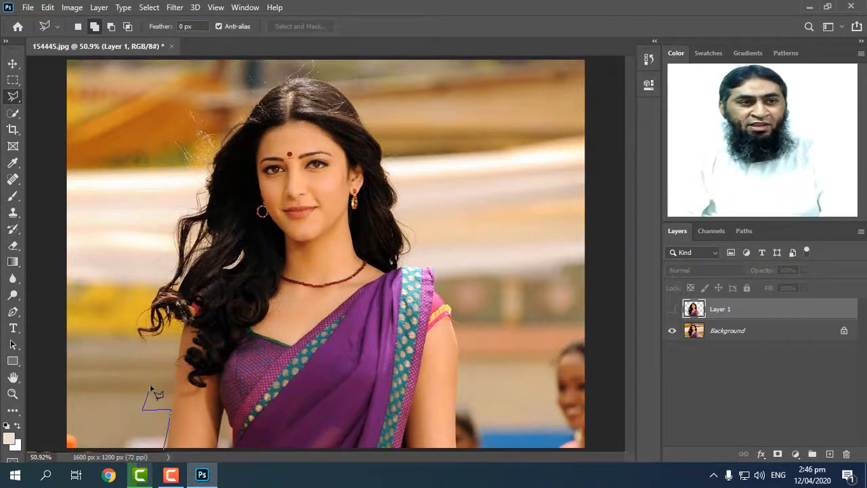
{"action": "key", "text": "BackSpace"}
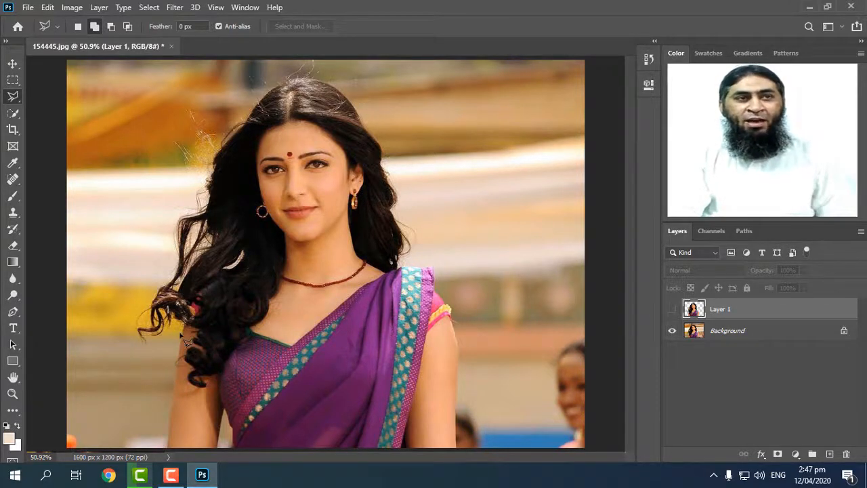
{"action": "left_click", "coordinate": [171, 46]}
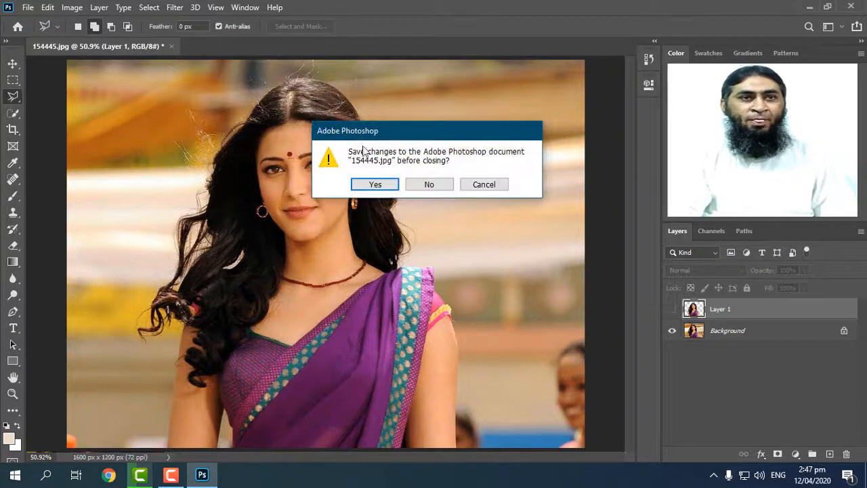
{"action": "left_click", "coordinate": [426, 184]}
{"action": "left_click", "coordinate": [27, 9]}
{"action": "left_click", "coordinate": [74, 33]}
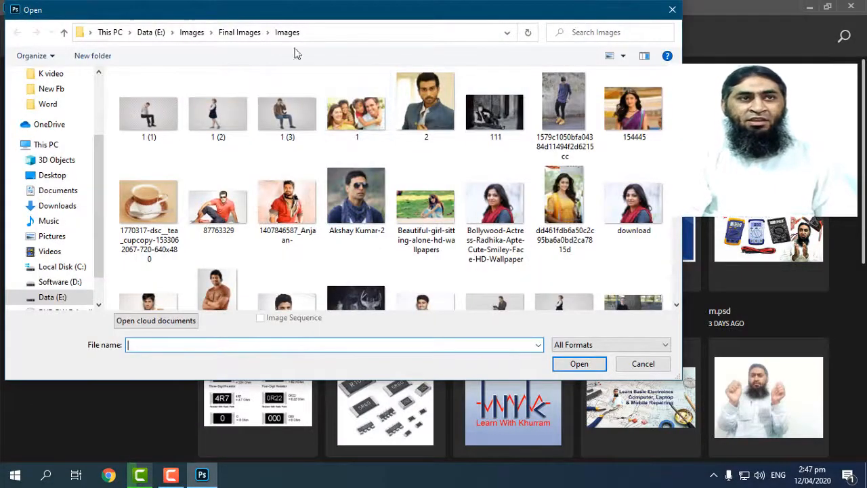
{"action": "left_click", "coordinate": [230, 32]}
{"action": "double_click", "coordinate": [366, 127]}
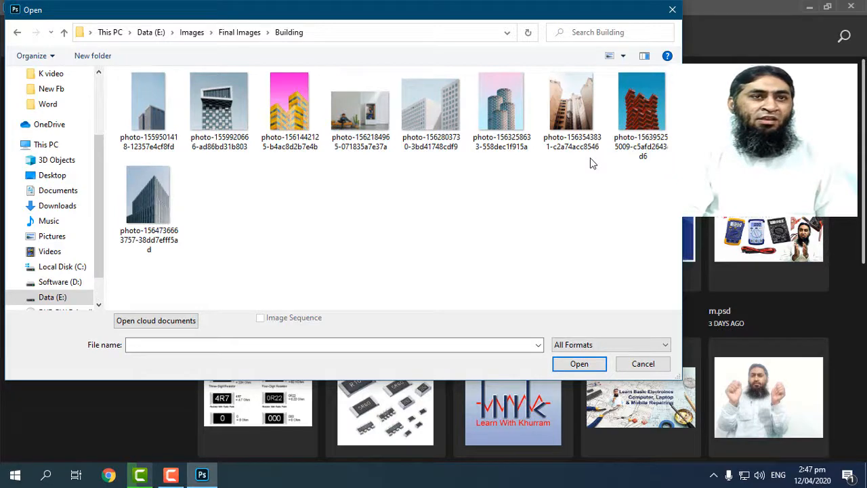
{"action": "double_click", "coordinate": [426, 118]}
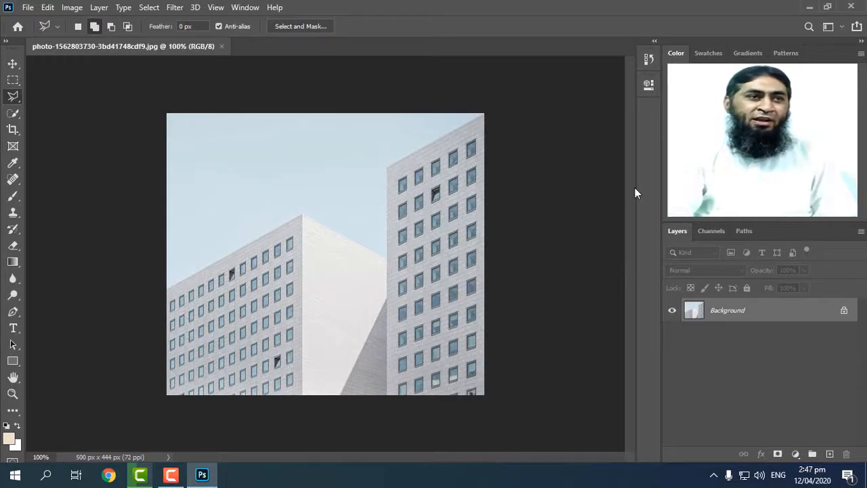
Select the sky with the Polygonal Lasso, following both buildings' rooflines and the photo's upper and left edges.
{"action": "left_click", "coordinate": [167, 290]}
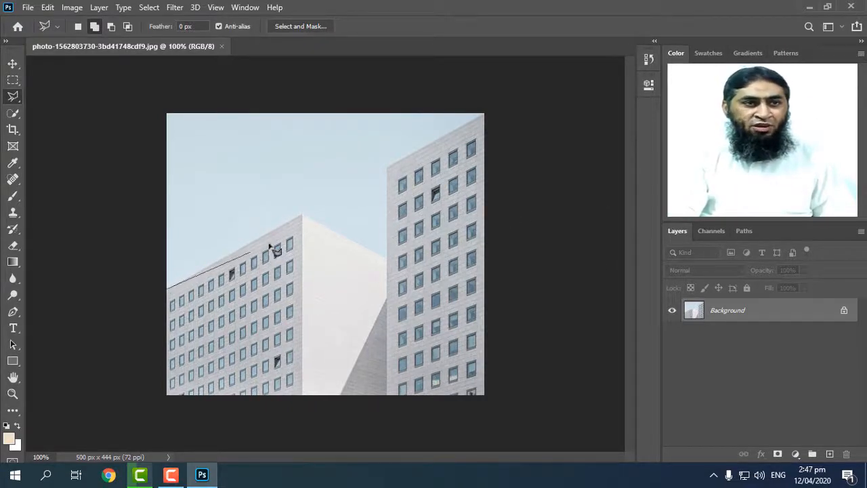
{"action": "left_click", "coordinate": [302, 216]}
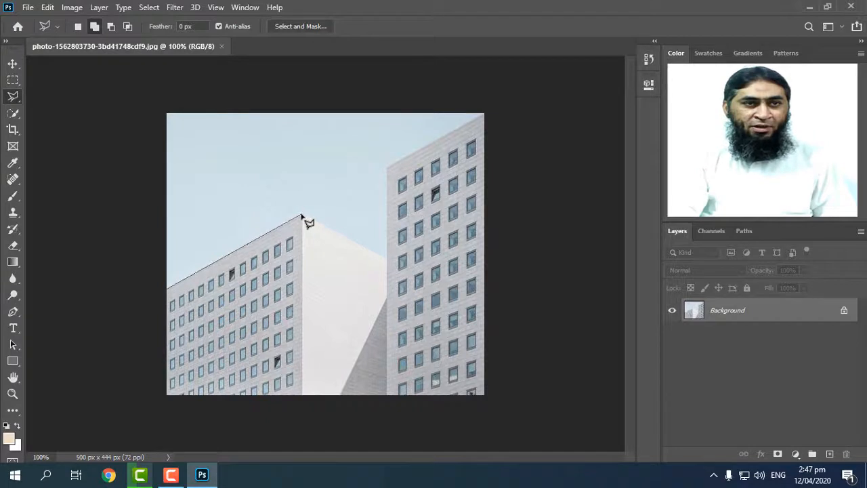
{"action": "left_click", "coordinate": [384, 257]}
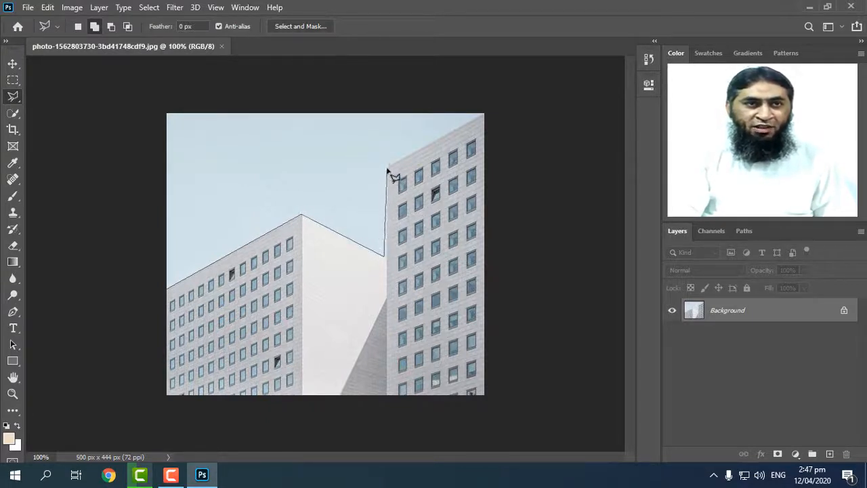
{"action": "key", "text": "BackSpace"}
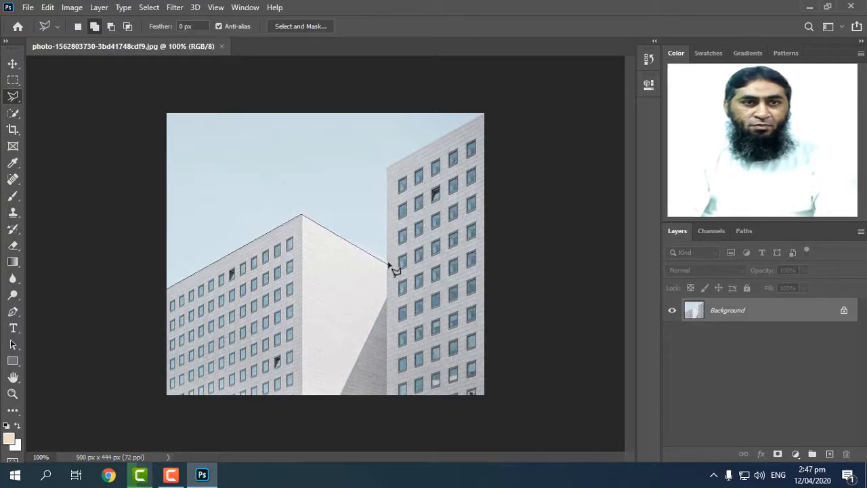
{"action": "left_click", "coordinate": [386, 257]}
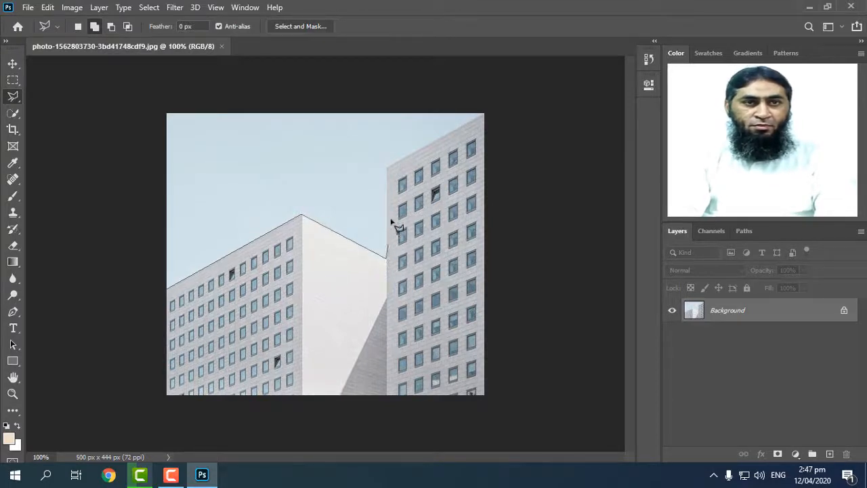
{"action": "left_click", "coordinate": [387, 166]}
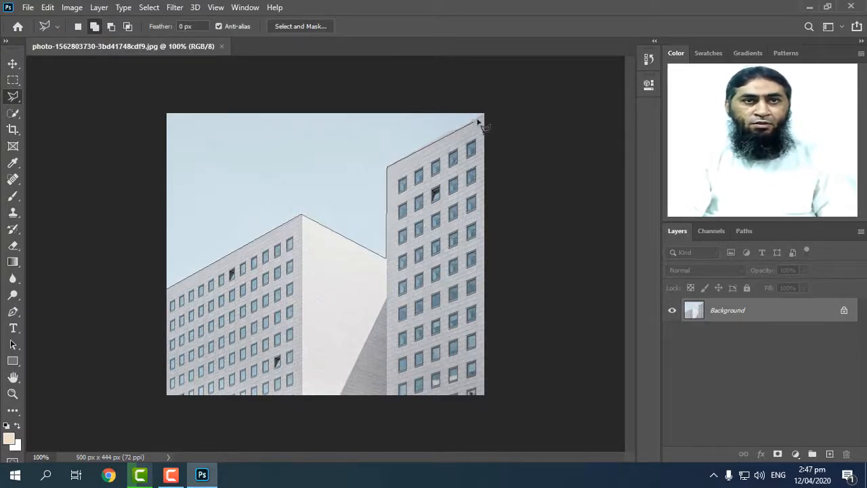
{"action": "left_click", "coordinate": [484, 114]}
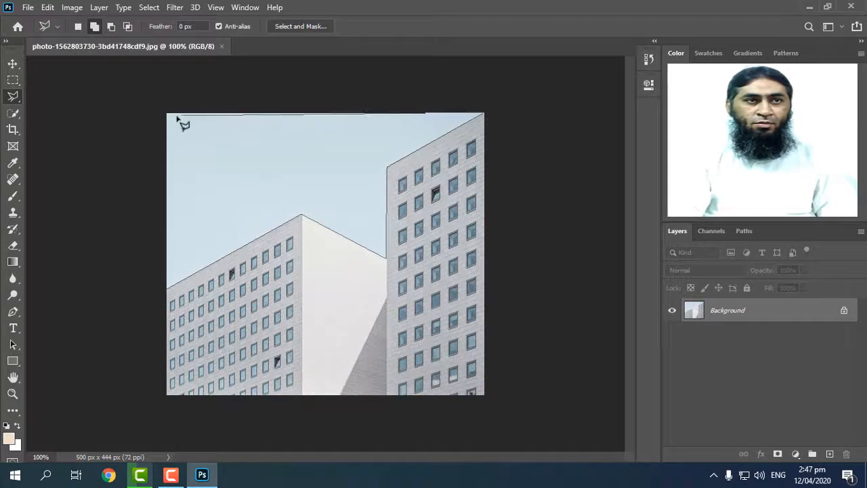
{"action": "left_click", "coordinate": [166, 114]}
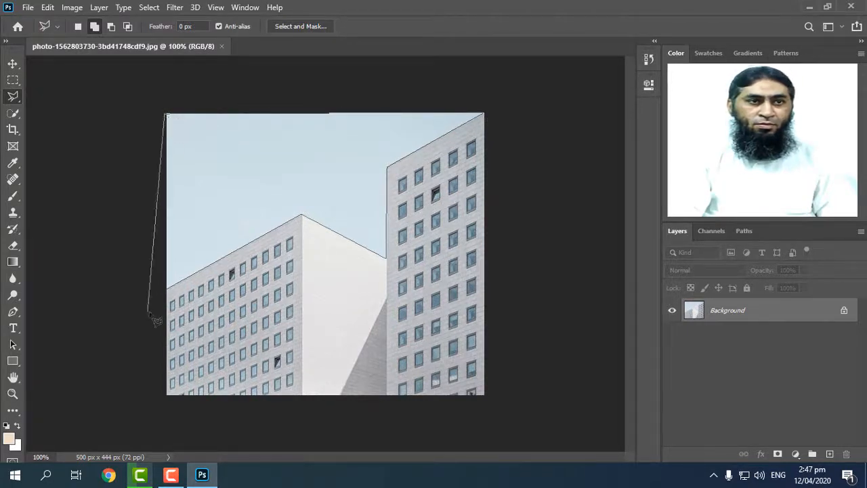
{"action": "left_click", "coordinate": [168, 290]}
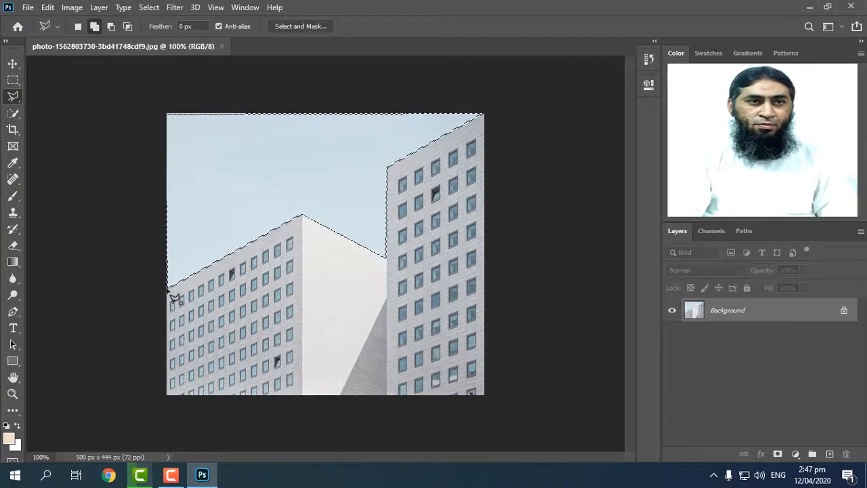
Fill the selected sky with the pale beige foreground colour and clear the selection.
{"action": "key", "text": "shift+F5"}
{"action": "left_click", "coordinate": [513, 112]}
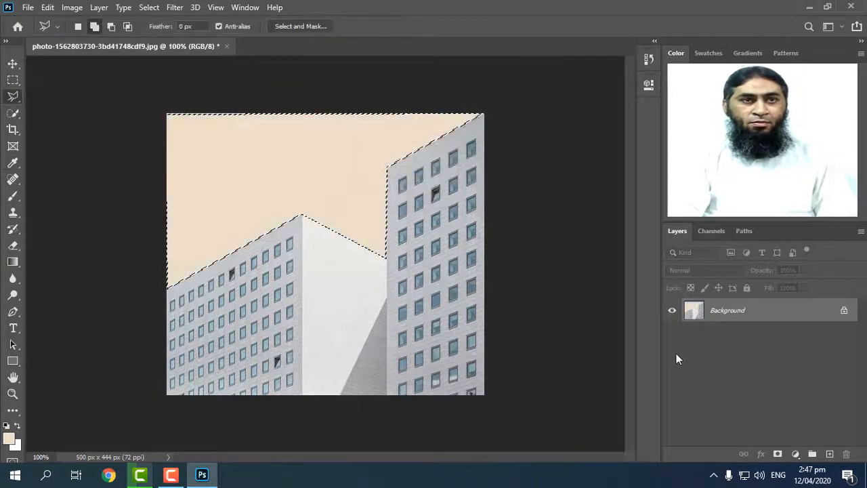
{"action": "key", "text": "ctrl+d"}
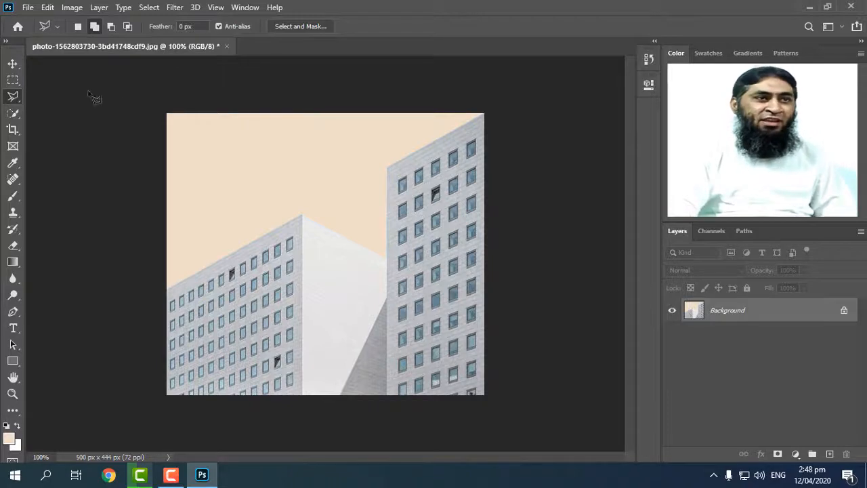
Close the building photo and open salman khan wallpapers 2013-2 from the Images folder in Final Images.
{"action": "right_click", "coordinate": [17, 97]}
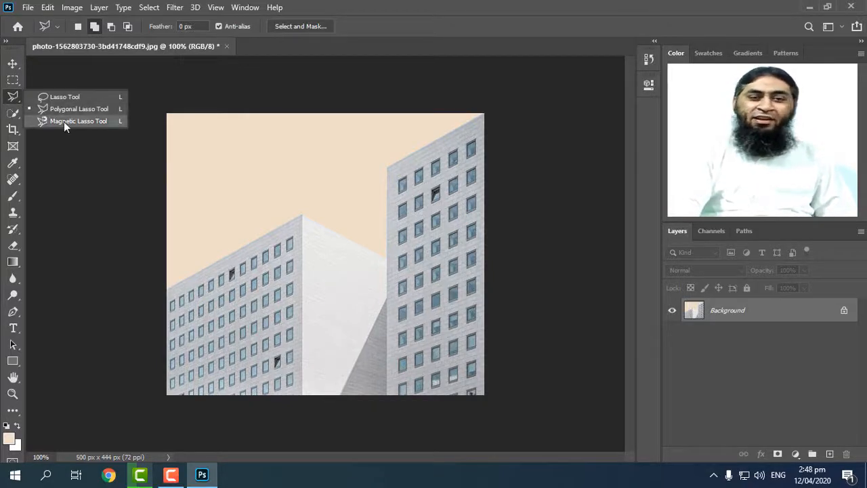
{"action": "left_click", "coordinate": [226, 45]}
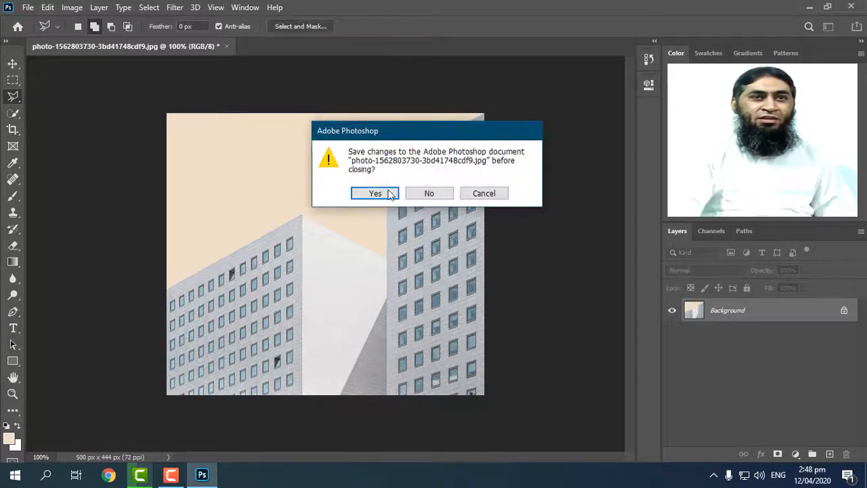
{"action": "left_click", "coordinate": [387, 194]}
{"action": "left_click", "coordinate": [27, 7]}
{"action": "left_click", "coordinate": [39, 34]}
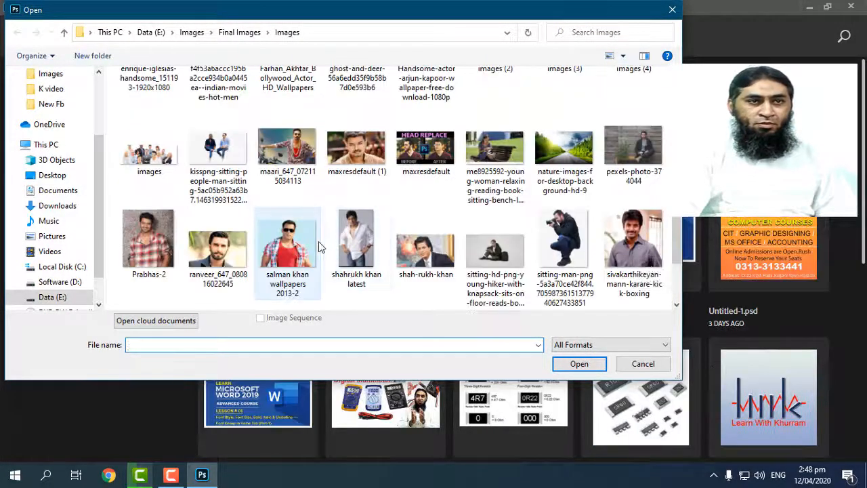
{"action": "double_click", "coordinate": [287, 241]}
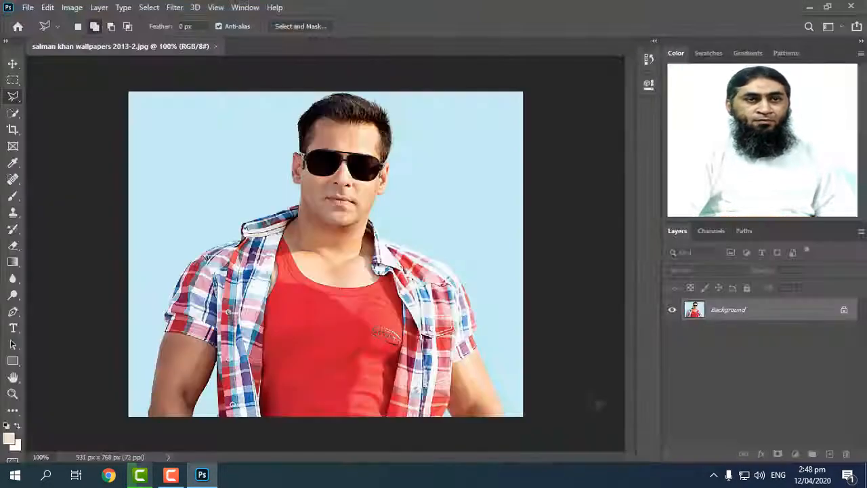
Trace the man with the Magnetic Lasso from the shirt collar, around the head and one arm, and along the photo's lower edge.
{"action": "scroll", "coordinate": [326, 248], "scroll_direction": "up", "scroll_amount": 1}
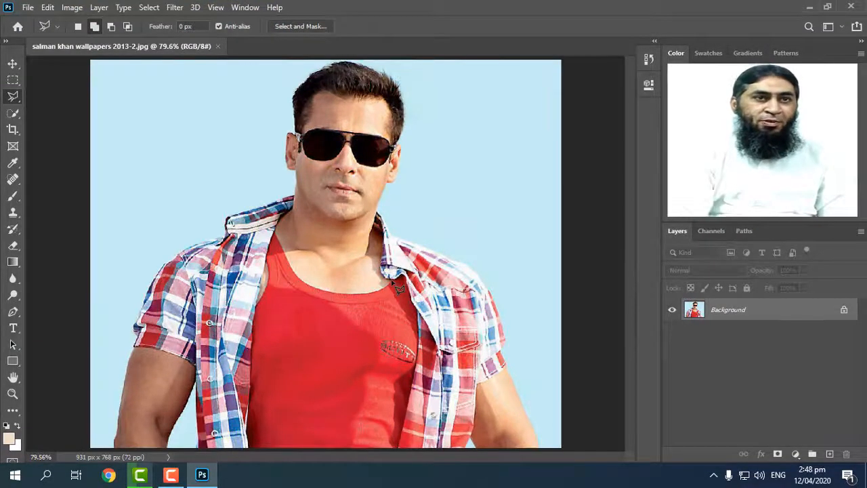
{"action": "right_click", "coordinate": [14, 97]}
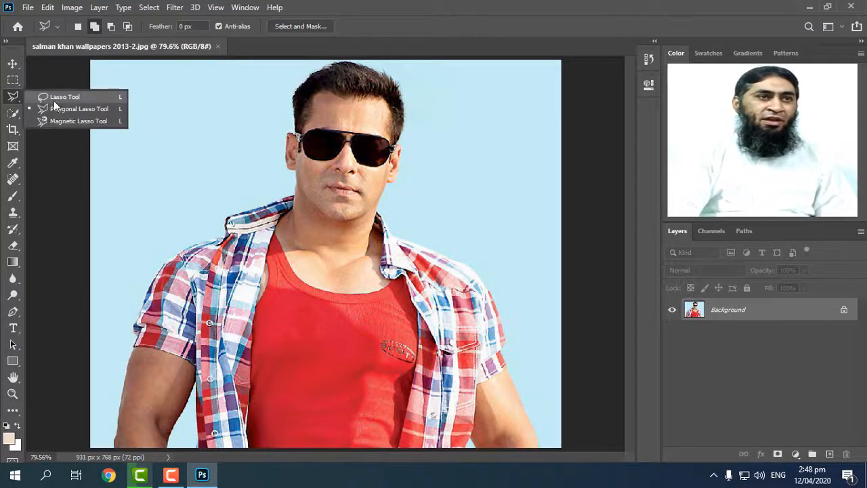
{"action": "left_click", "coordinate": [90, 122]}
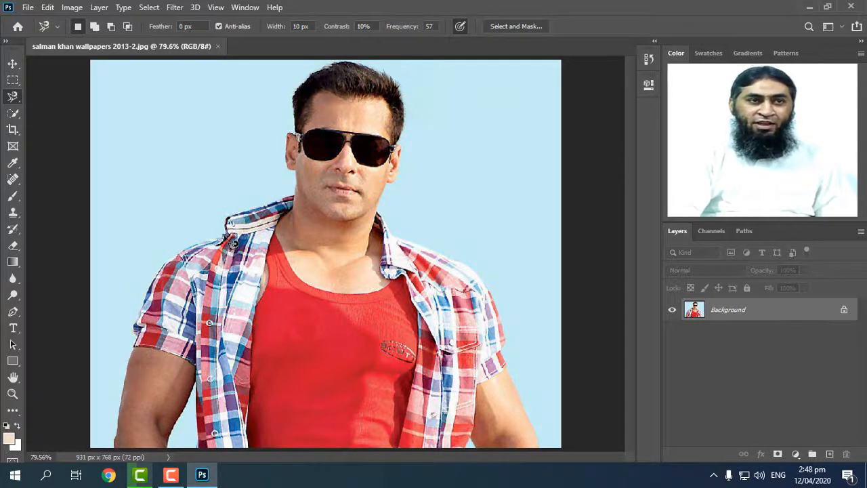
{"action": "left_click", "coordinate": [228, 236]}
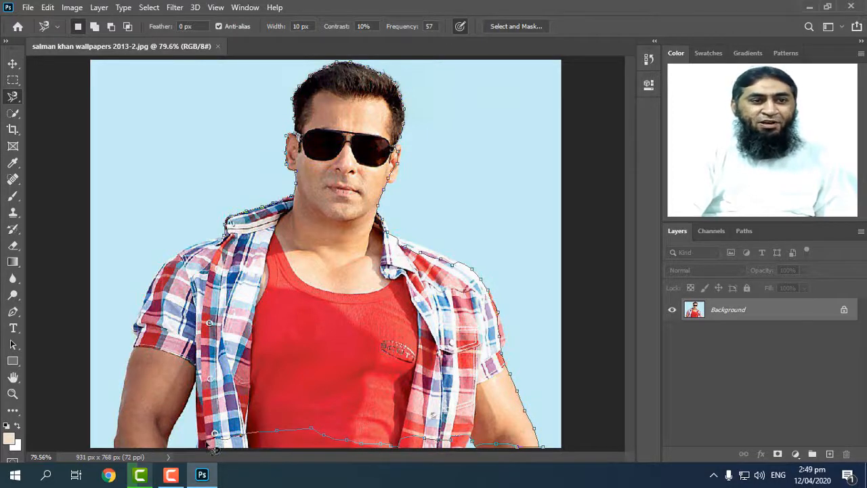
Remove the uneven anchor points along the photo's lower edge one by one, back to the man's forearm.
{"action": "key", "text": "Delete"}
{"action": "key", "text": "Delete"}
{"action": "key", "text": "Delete"}
{"action": "key", "text": "Delete"}
{"action": "key", "text": "Delete"}
{"action": "key", "text": "Delete"}
{"action": "key", "text": "Delete"}
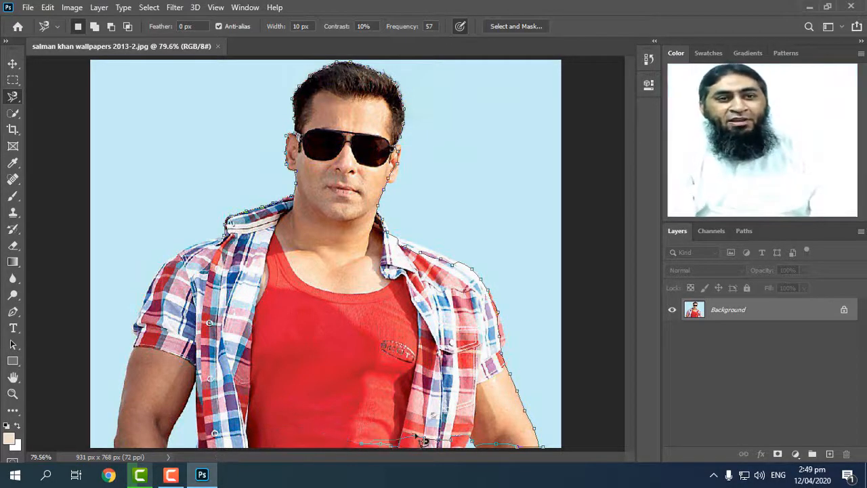
{"action": "key", "text": "Delete"}
{"action": "key", "text": "Delete"}
{"action": "key", "text": "Delete"}
{"action": "key", "text": "Delete"}
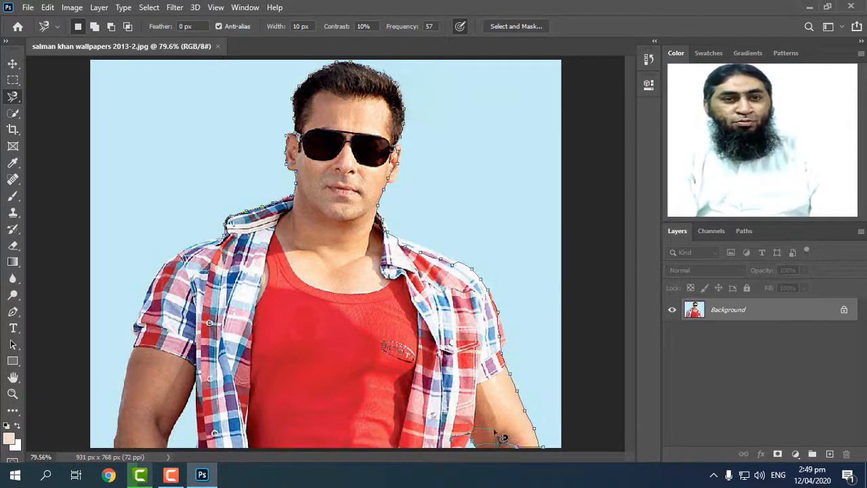
{"action": "key", "text": "Delete"}
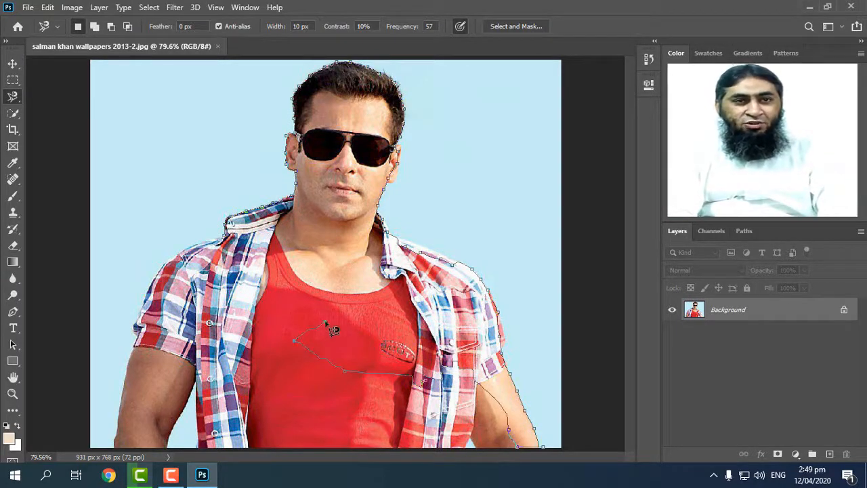
Remove the stray anchor points across the red shirt and continue back up the arm past the sleeve.
{"action": "key", "text": "Delete"}
{"action": "key", "text": "Delete"}
{"action": "key", "text": "Delete"}
{"action": "key", "text": "Delete"}
{"action": "key", "text": "Delete"}
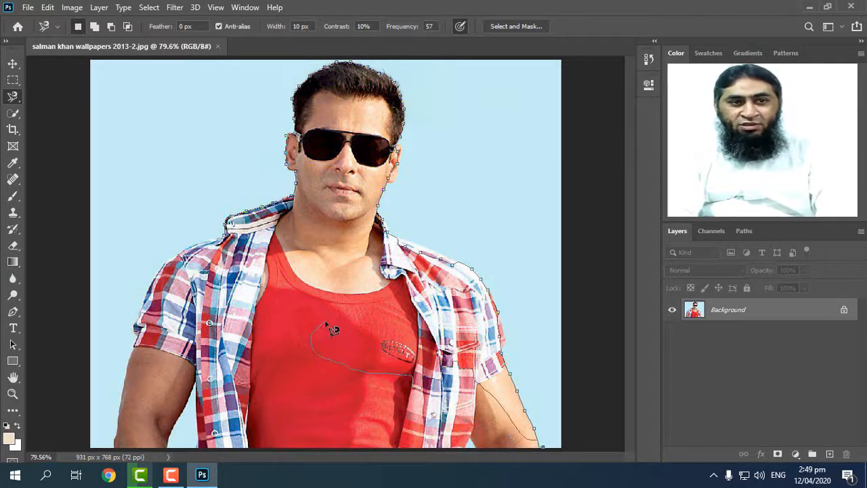
{"action": "key", "text": "Delete"}
{"action": "key", "text": "Delete"}
{"action": "key", "text": "Delete"}
{"action": "key", "text": "Delete"}
{"action": "key", "text": "Delete"}
{"action": "key", "text": "Delete"}
{"action": "key", "text": "Delete"}
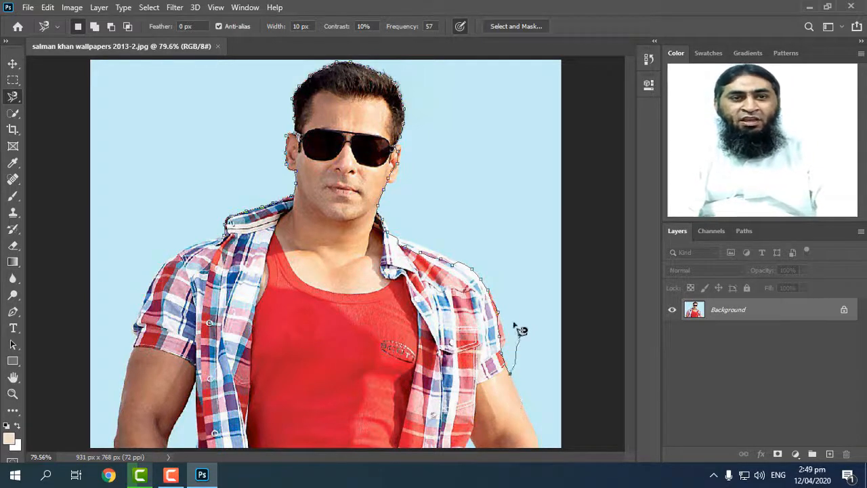
{"action": "key", "text": "Delete"}
{"action": "key", "text": "Delete"}
{"action": "key", "text": "Delete"}
{"action": "key", "text": "Delete"}
{"action": "key", "text": "Delete"}
{"action": "key", "text": "Delete"}
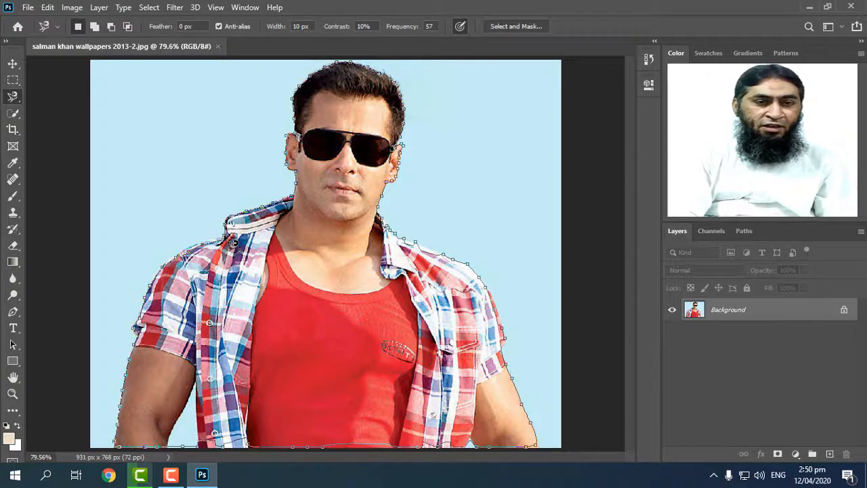
Close the Magnetic Lasso outline around the man at the collar, copy the selection to a new layer and hide the Background layer.
{"action": "key", "text": "Escape"}
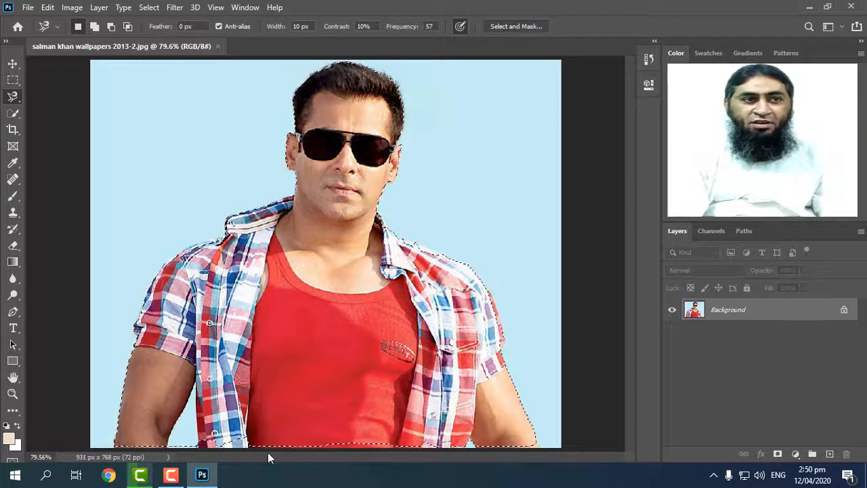
{"action": "key", "text": "ctrl+j"}
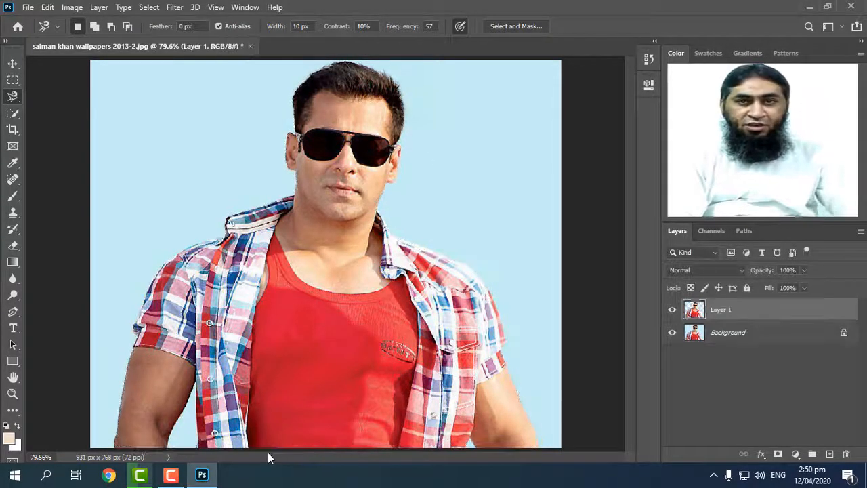
{"action": "left_click", "coordinate": [673, 333]}
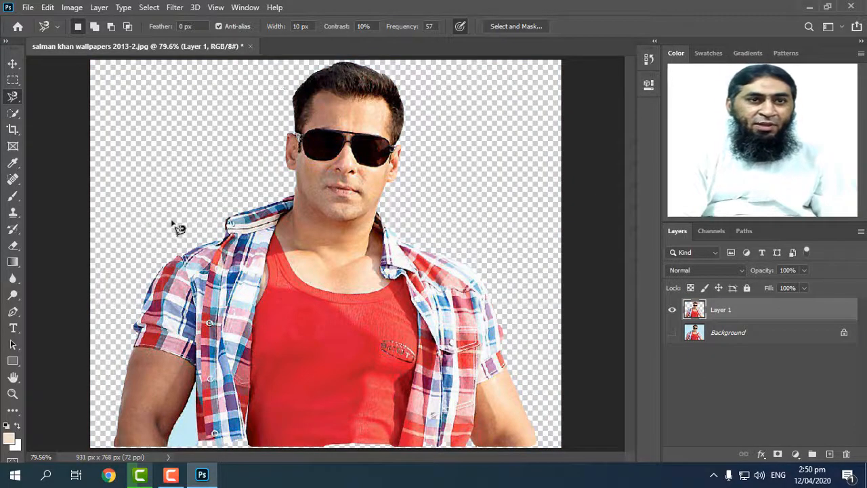